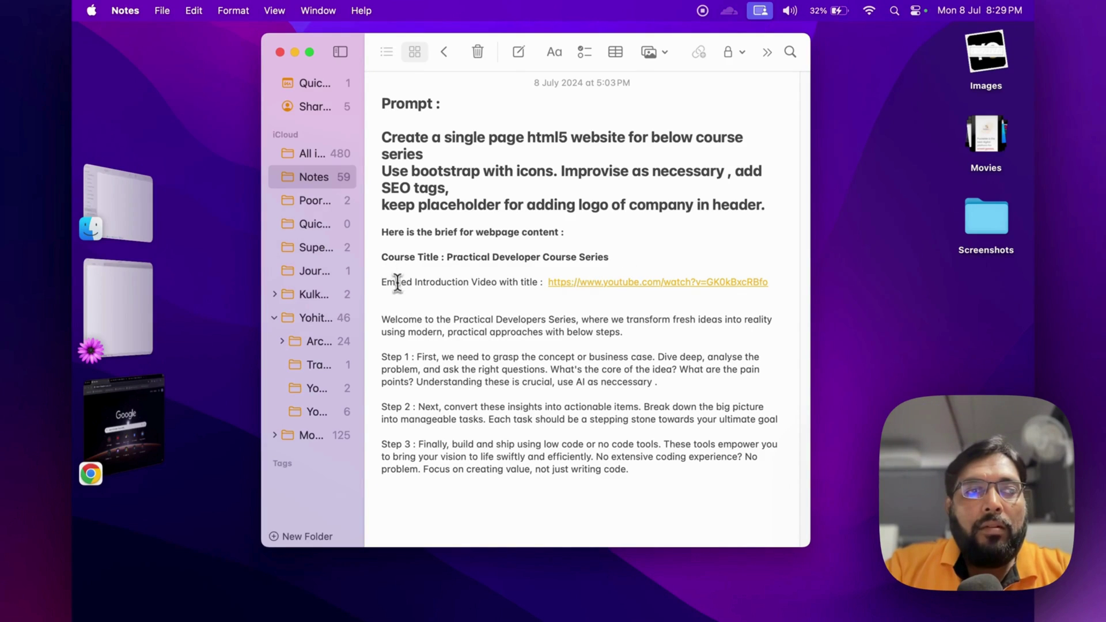
- Read through the course brief, the Practical Developer Course Series title and the welcome steps
{"action": "left_click_drag", "start_coordinate": [380, 258], "coordinate": [636, 470]}
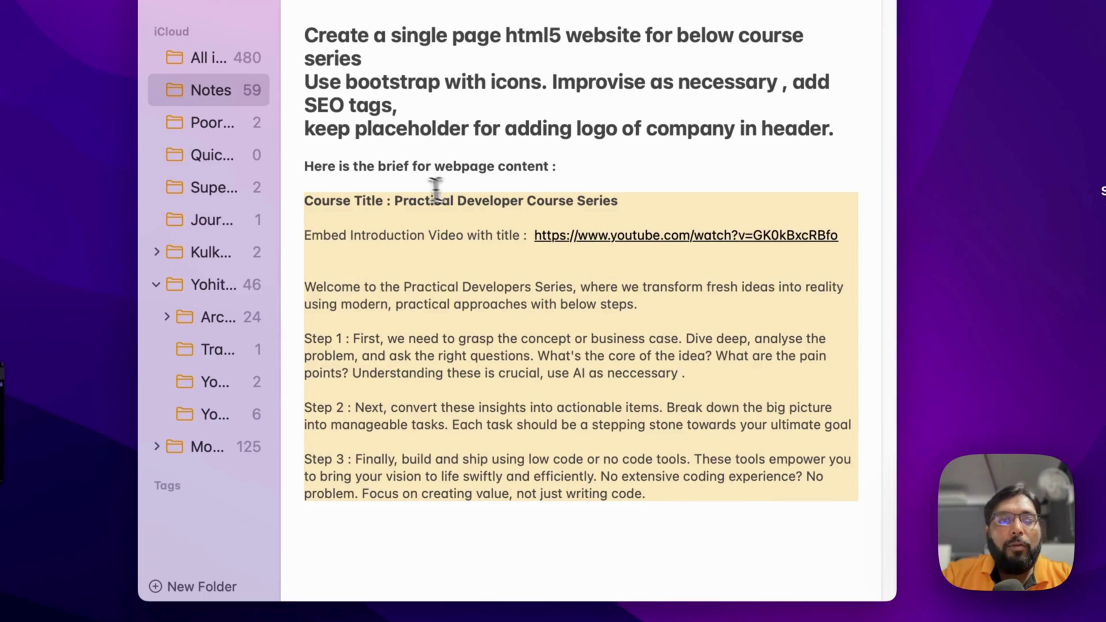
{"action": "left_click", "coordinate": [400, 198]}
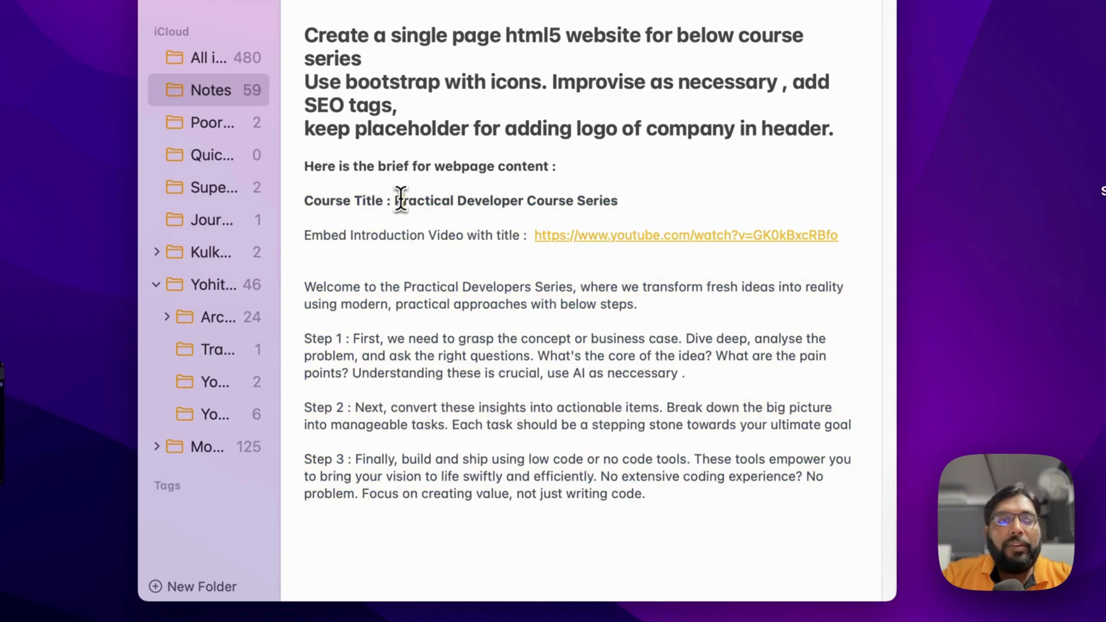
{"action": "left_click_drag", "start_coordinate": [391, 203], "coordinate": [608, 200]}
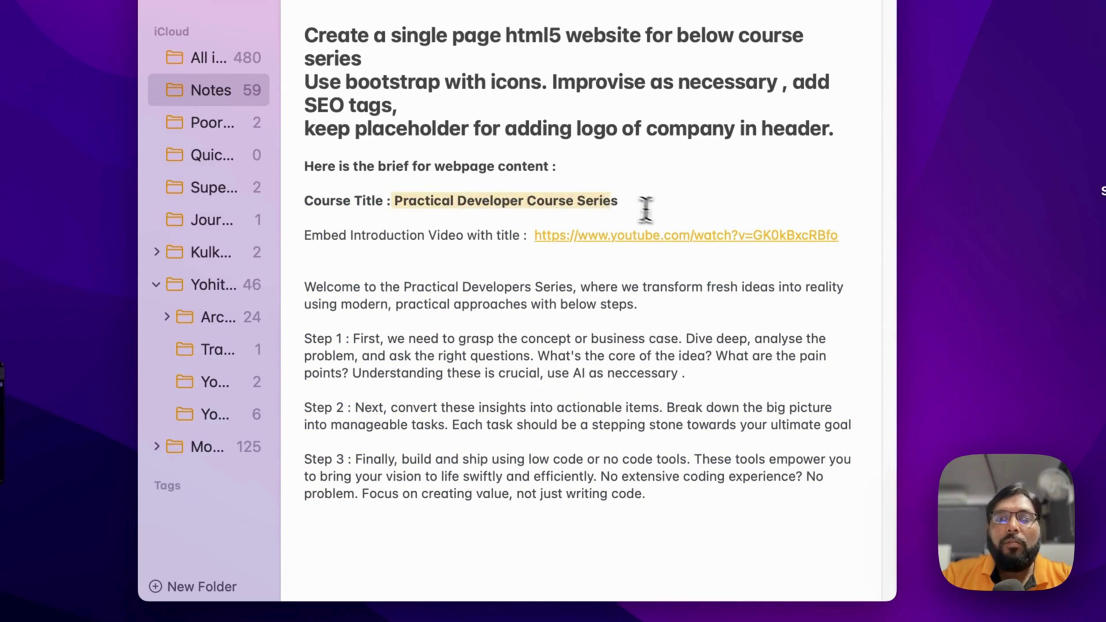
{"action": "left_click", "coordinate": [395, 269]}
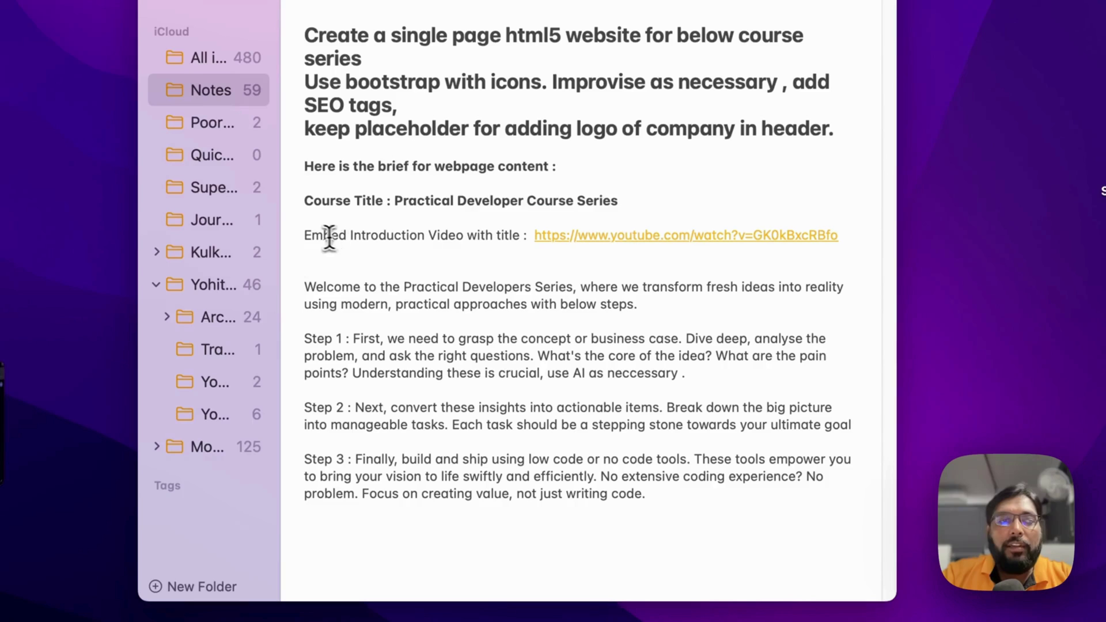
{"action": "left_click_drag", "start_coordinate": [305, 236], "coordinate": [851, 236]}
{"action": "scroll", "coordinate": [852, 234], "scroll_direction": "up", "scroll_amount": 1}
{"action": "left_click", "coordinate": [702, 320]}
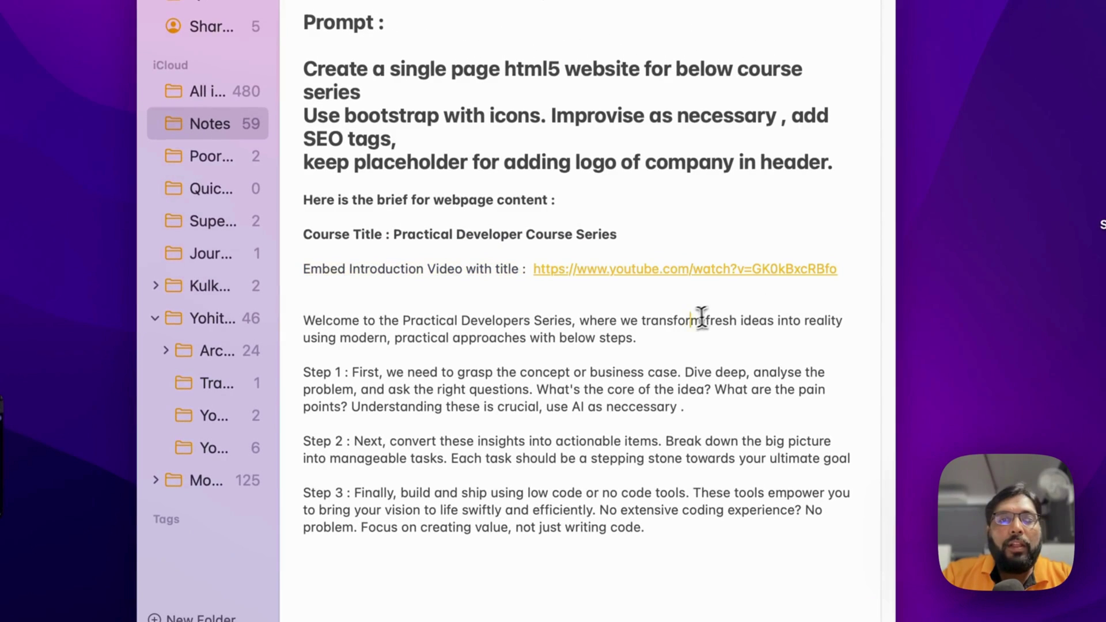
{"action": "mouse_move", "coordinate": [323, 321]}
{"action": "left_mouse_down"}
{"action": "mouse_move", "coordinate": [597, 457]}
{"action": "mouse_move", "coordinate": [653, 528]}
{"action": "left_mouse_up"}
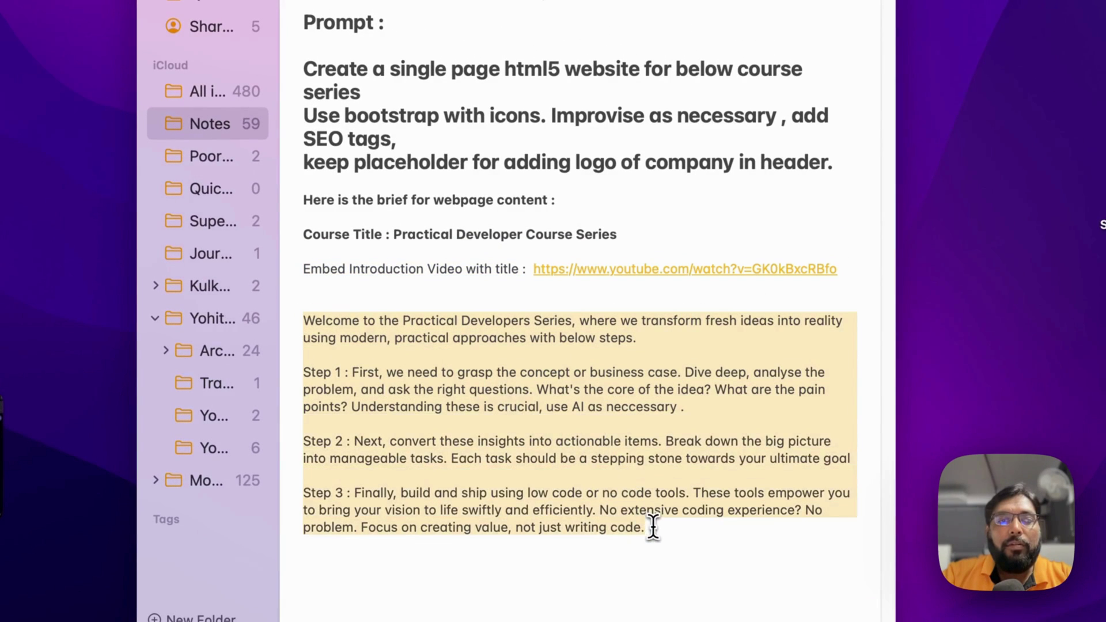
{"action": "left_click", "coordinate": [660, 527]}
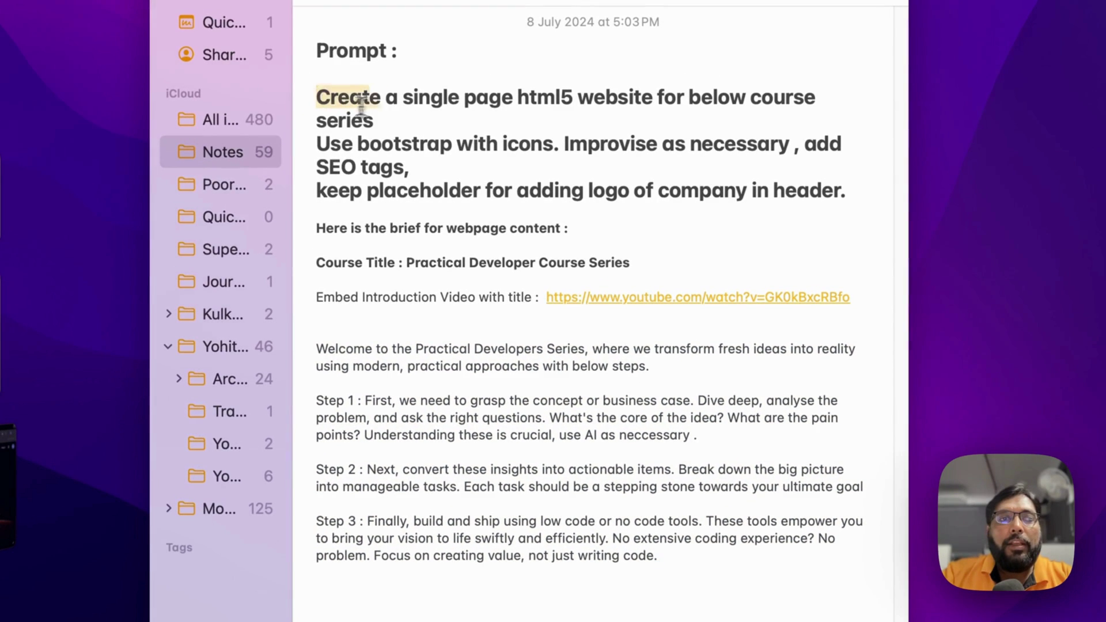
- Review the instruction lines and webpage brief, then select the entire prompt text
{"action": "left_click_drag", "start_coordinate": [363, 102], "coordinate": [547, 104]}
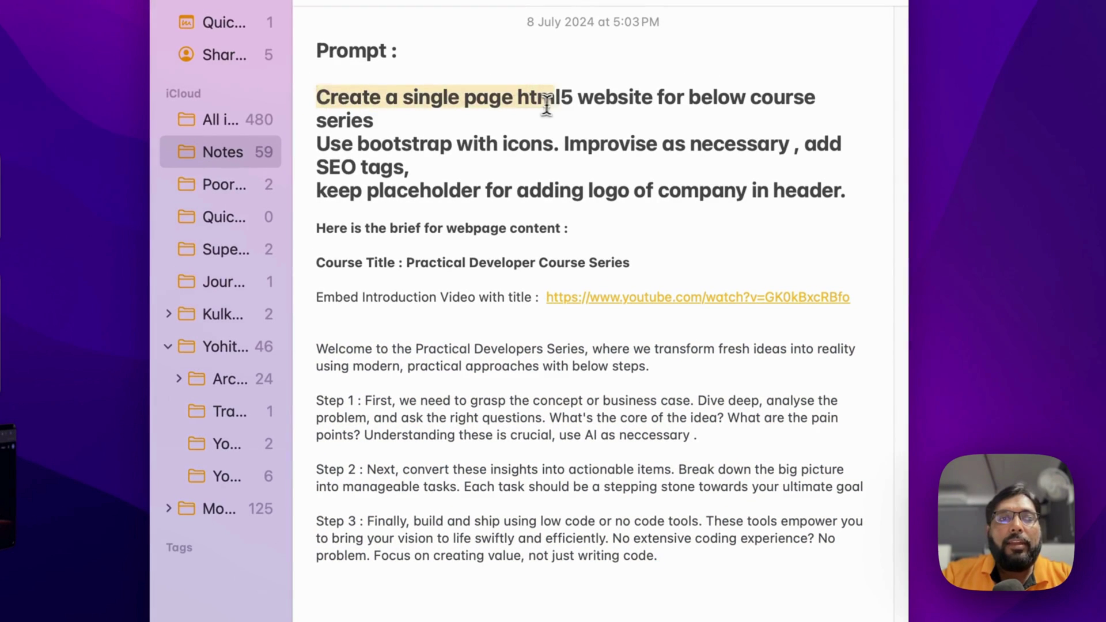
{"action": "left_click_drag", "start_coordinate": [692, 102], "coordinate": [694, 124]}
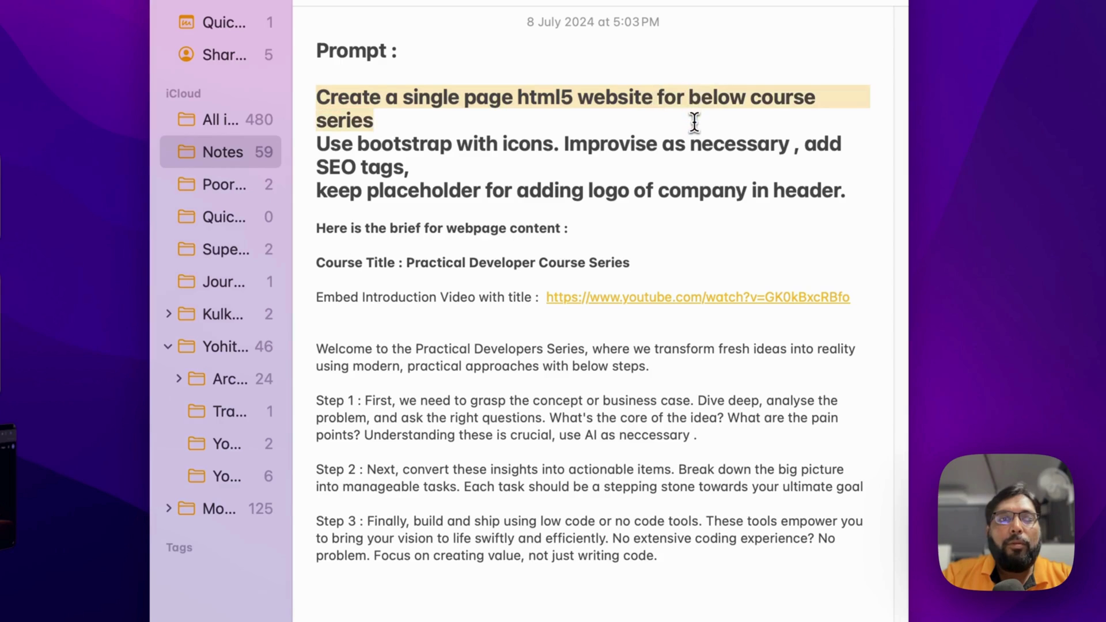
{"action": "left_click", "coordinate": [367, 166]}
{"action": "left_click_drag", "start_coordinate": [317, 147], "coordinate": [512, 161]}
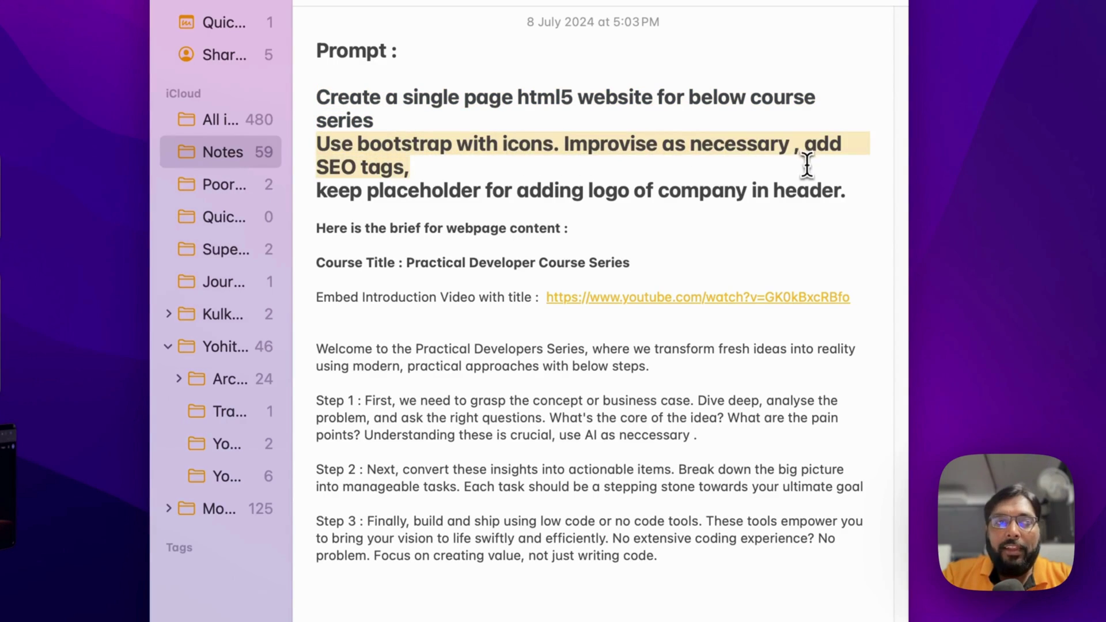
{"action": "left_click", "coordinate": [358, 209]}
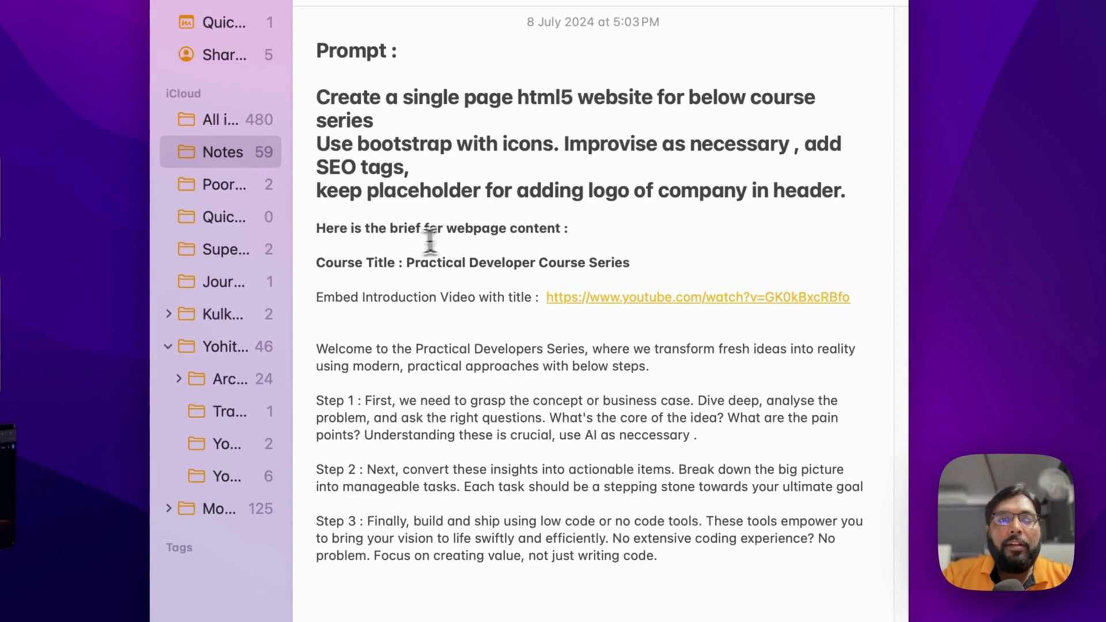
{"action": "left_click_drag", "start_coordinate": [317, 228], "coordinate": [657, 556]}
{"action": "left_click", "coordinate": [639, 177]}
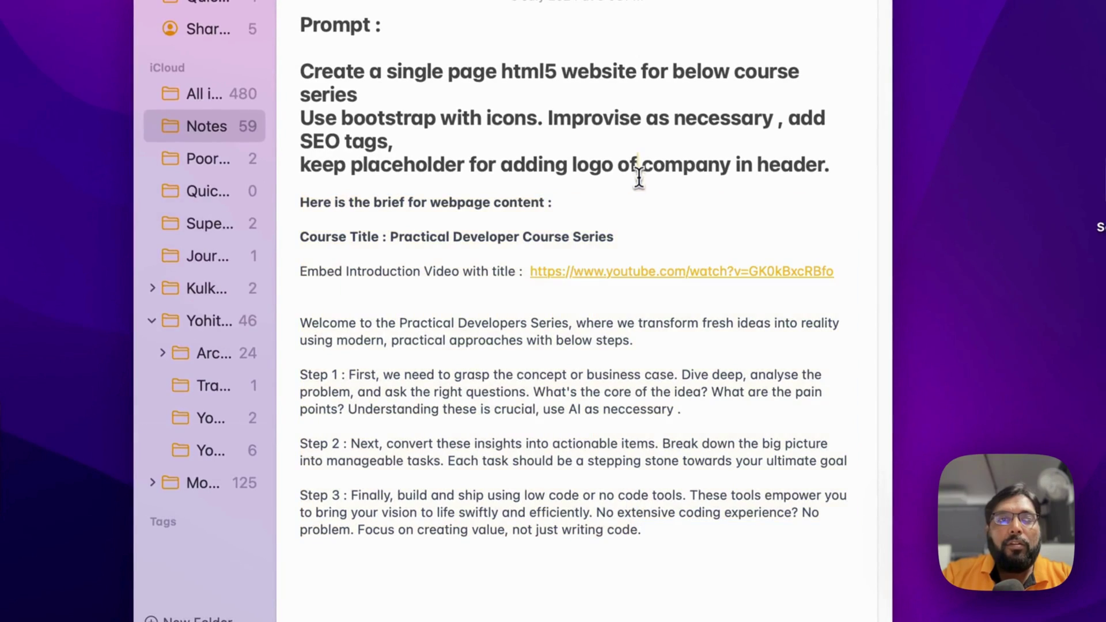
{"action": "left_click_drag", "start_coordinate": [345, 69], "coordinate": [765, 527]}
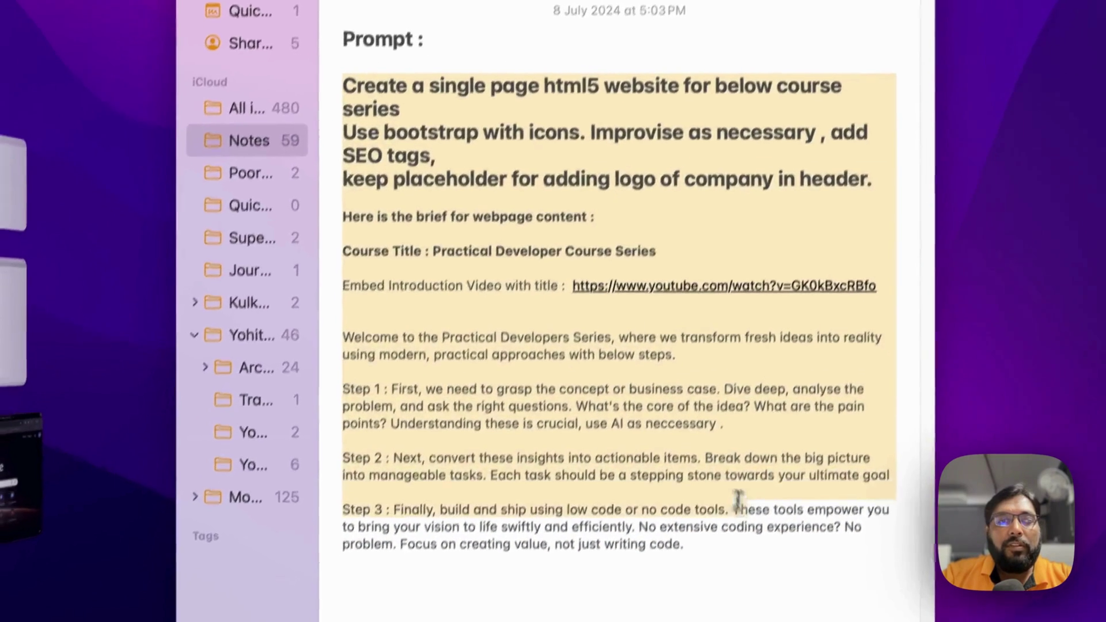
- Copy the selected website prompt and load claude.ai in Chrome
{"action": "right_click", "coordinate": [651, 204]}
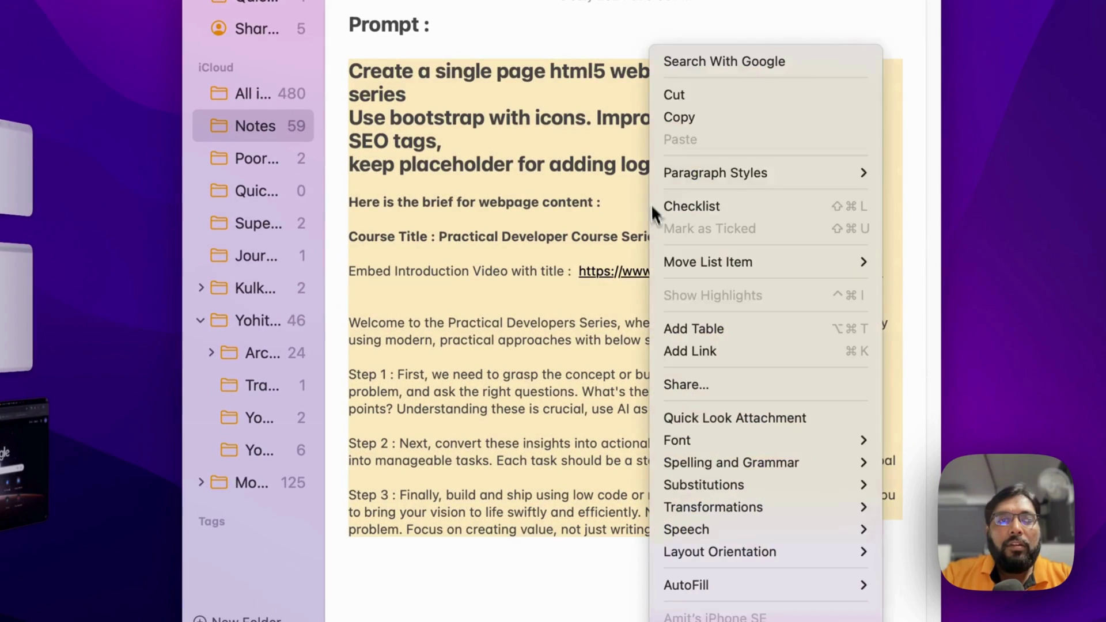
{"action": "left_click", "coordinate": [731, 117]}
{"action": "left_click", "coordinate": [26, 467]}
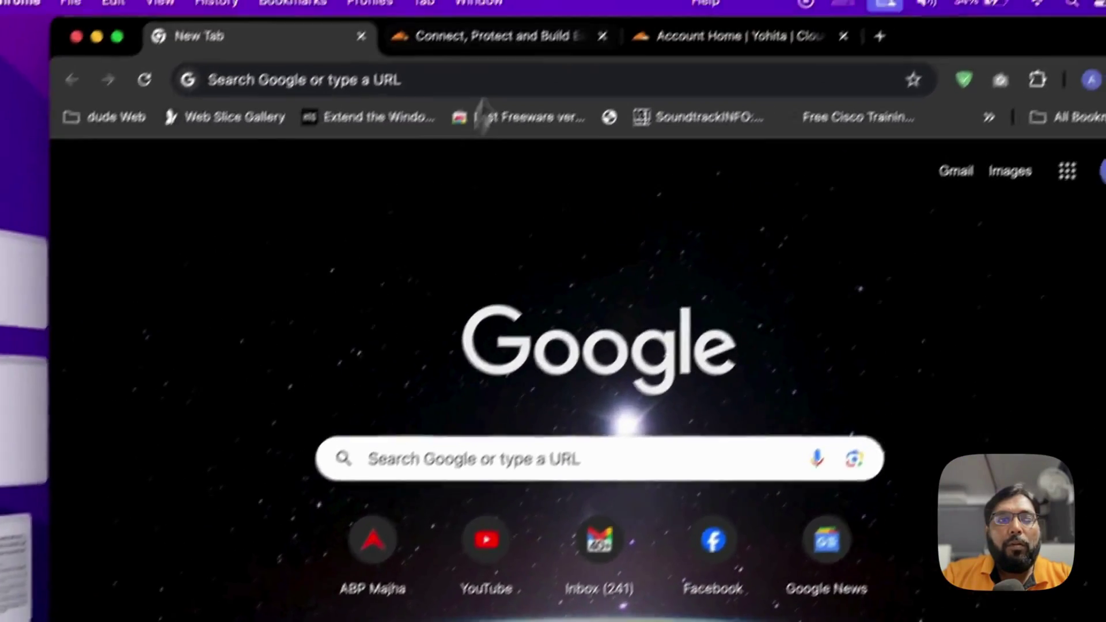
{"action": "left_click", "coordinate": [466, 83]}
{"action": "type", "text": "cl"}
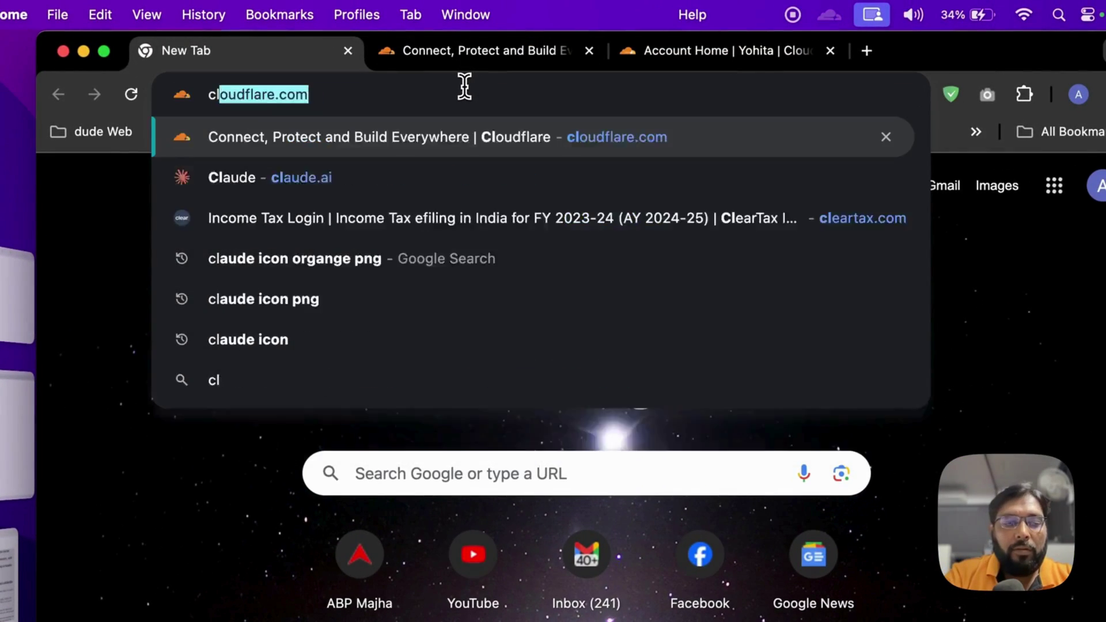
{"action": "type", "text": "aude.ai"}
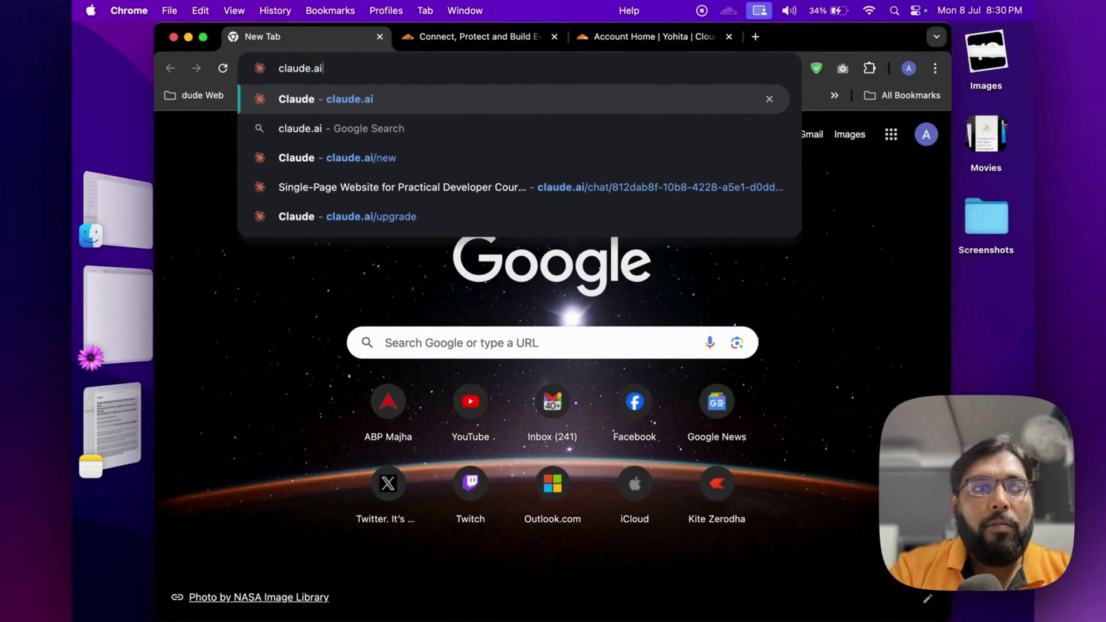
{"action": "key", "text": "Return"}
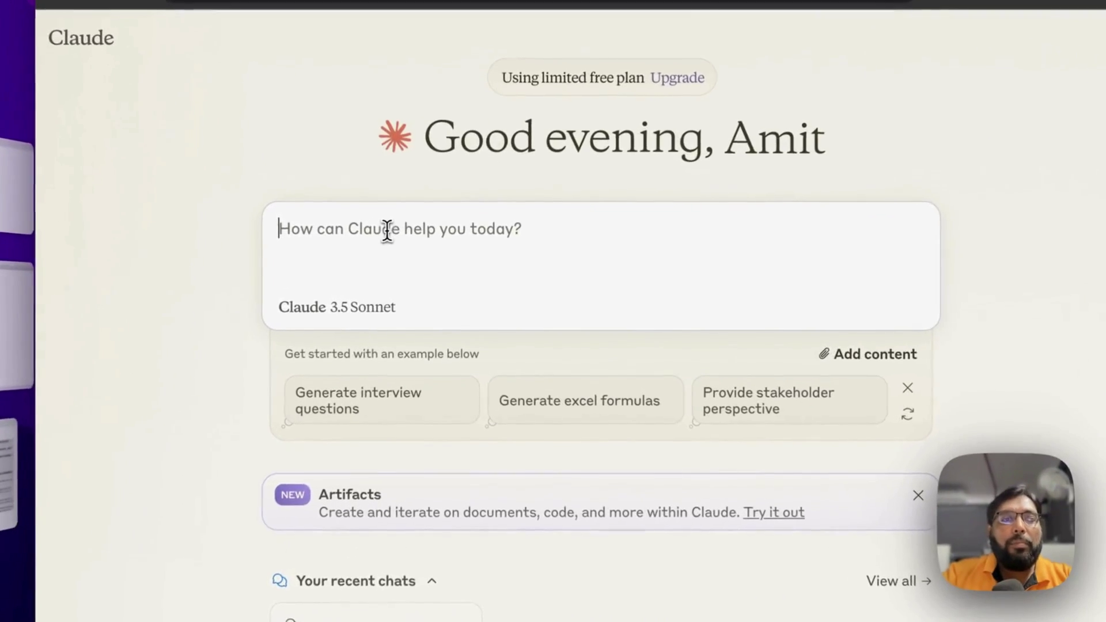
- Paste the website prompt into Claude's chat box and cut its opening part
{"action": "right_click", "coordinate": [359, 234]}
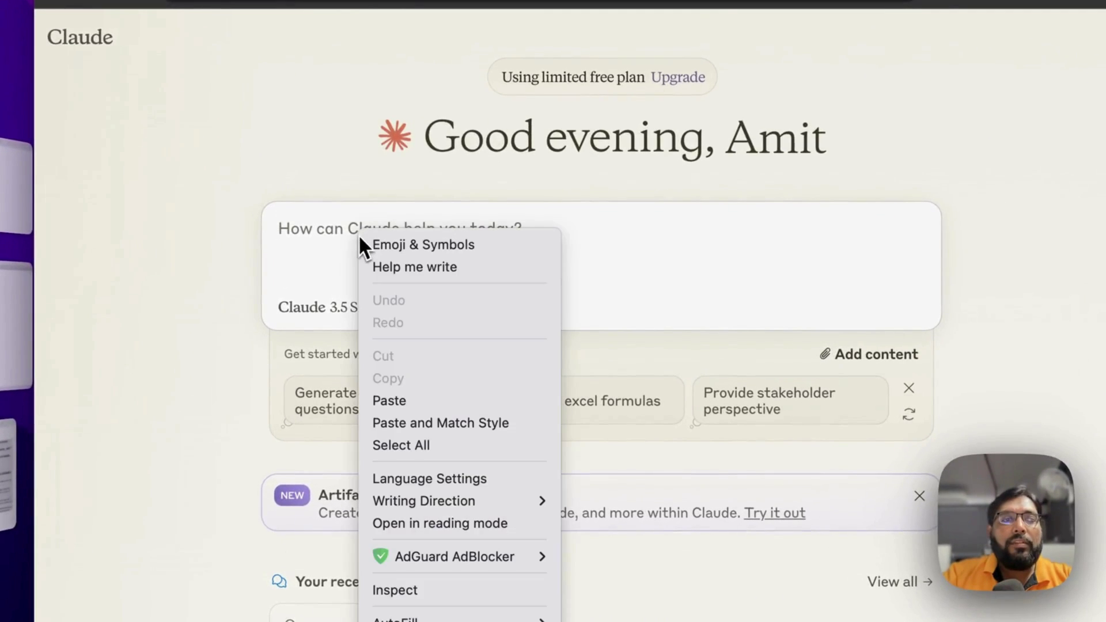
{"action": "left_click", "coordinate": [415, 397]}
{"action": "scroll", "coordinate": [552, 330], "scroll_direction": "up", "scroll_amount": 5}
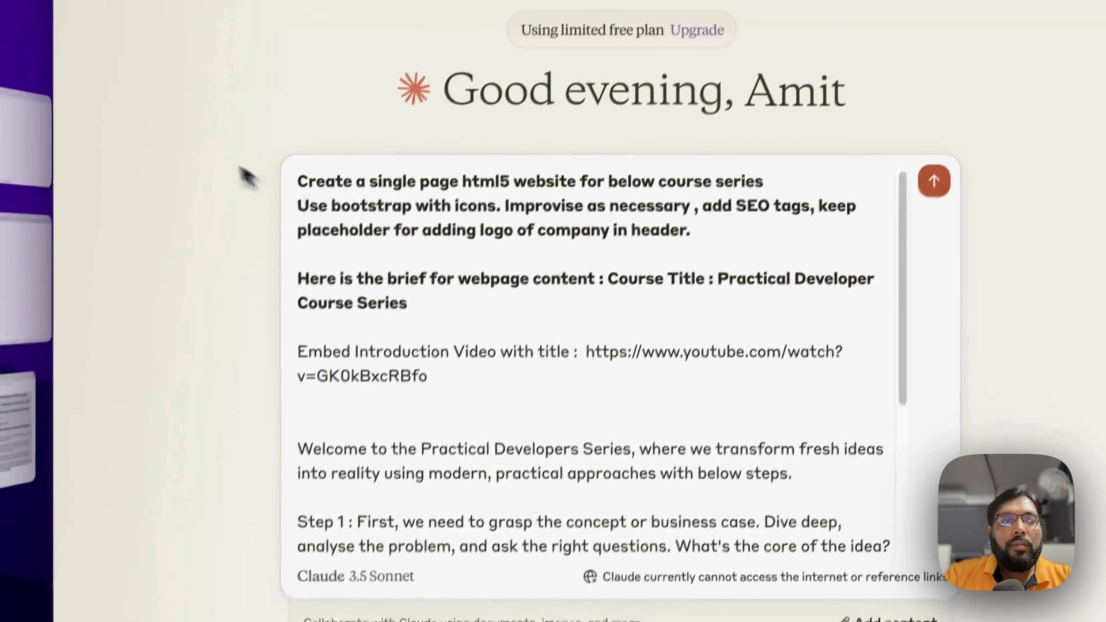
{"action": "mouse_move", "coordinate": [300, 172]}
{"action": "left_mouse_down"}
{"action": "mouse_move", "coordinate": [657, 201]}
{"action": "mouse_move", "coordinate": [703, 225]}
{"action": "left_mouse_up"}
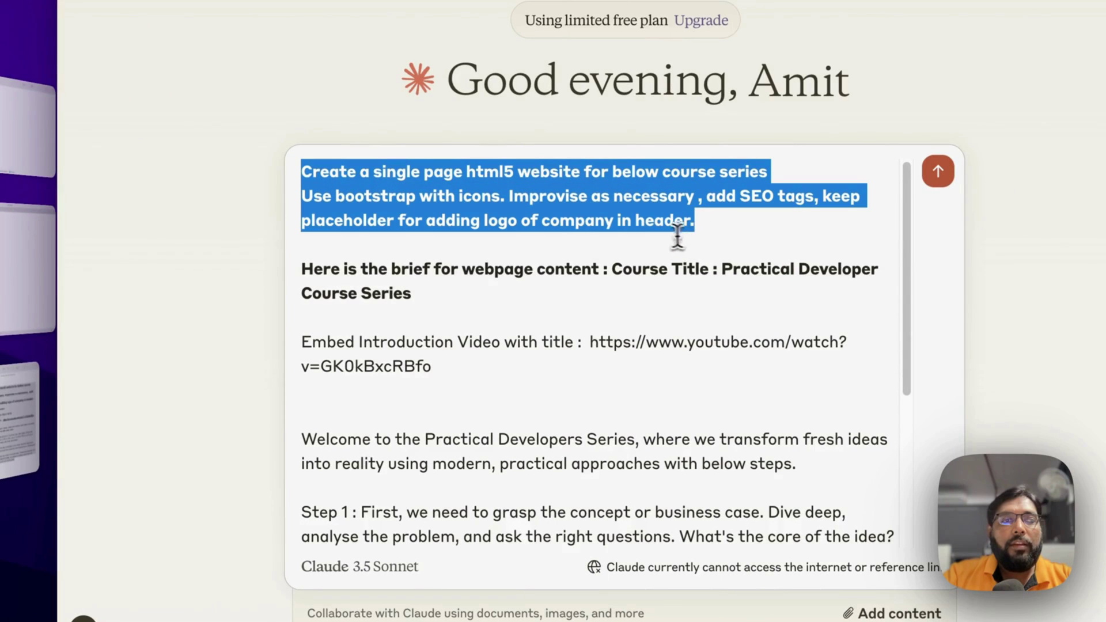
{"action": "scroll", "coordinate": [604, 243], "scroll_direction": "down", "scroll_amount": 1}
{"action": "mouse_move", "coordinate": [299, 217]}
{"action": "left_mouse_down"}
{"action": "mouse_move", "coordinate": [450, 536]}
{"action": "mouse_move", "coordinate": [382, 562]}
{"action": "mouse_move", "coordinate": [832, 531]}
{"action": "left_mouse_up"}
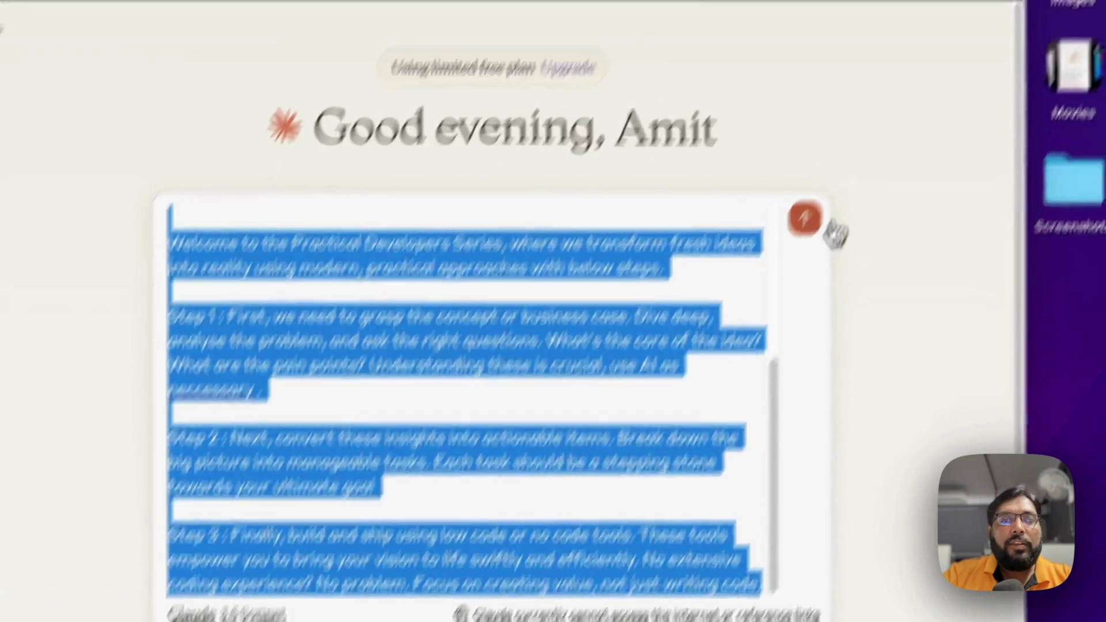
{"action": "key", "text": "super+x"}
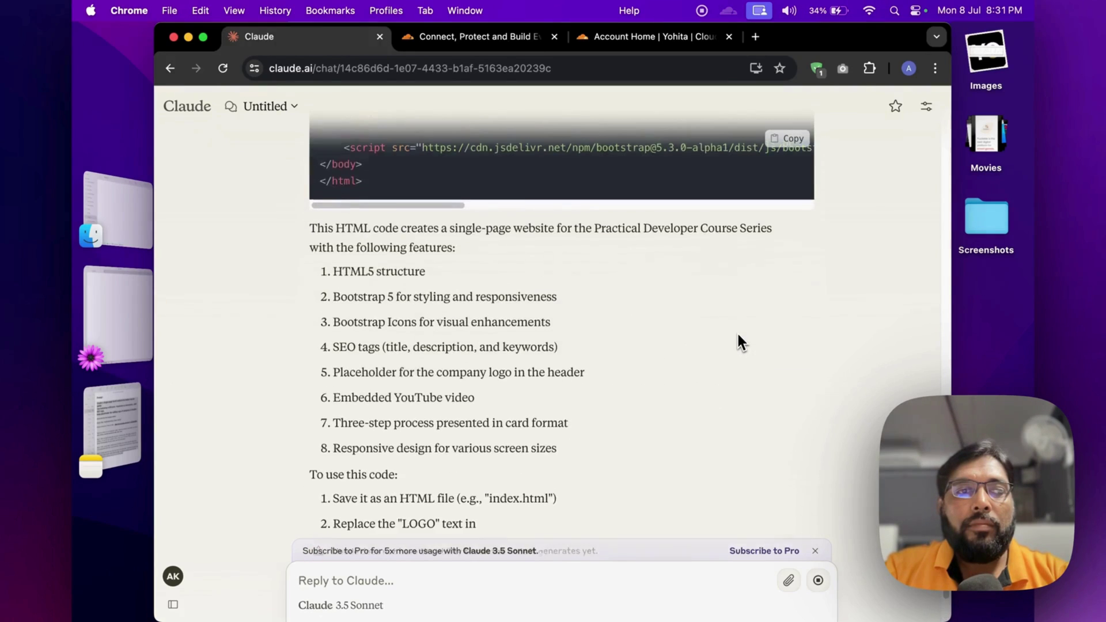
{"action": "scroll", "coordinate": [738, 336], "scroll_direction": "up", "scroll_amount": 5}
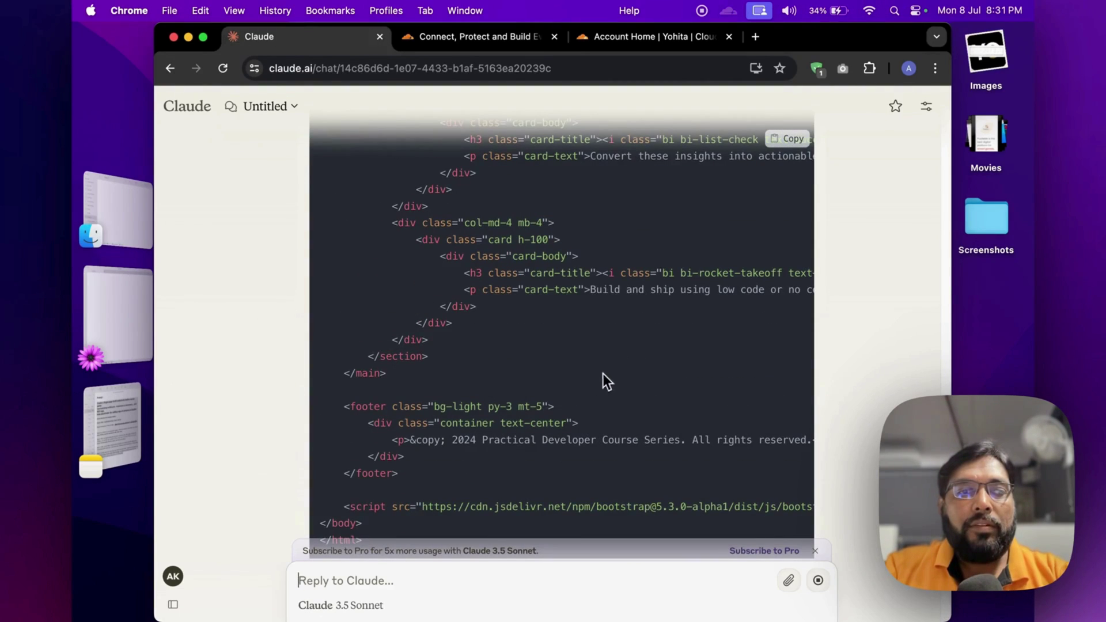
{"action": "scroll", "coordinate": [603, 380], "scroll_direction": "up", "scroll_amount": 2}
{"action": "scroll", "coordinate": [595, 381], "scroll_direction": "up", "scroll_amount": 6}
{"action": "scroll", "coordinate": [596, 379], "scroll_direction": "up", "scroll_amount": 5}
{"action": "scroll", "coordinate": [596, 377], "scroll_direction": "down", "scroll_amount": 4}
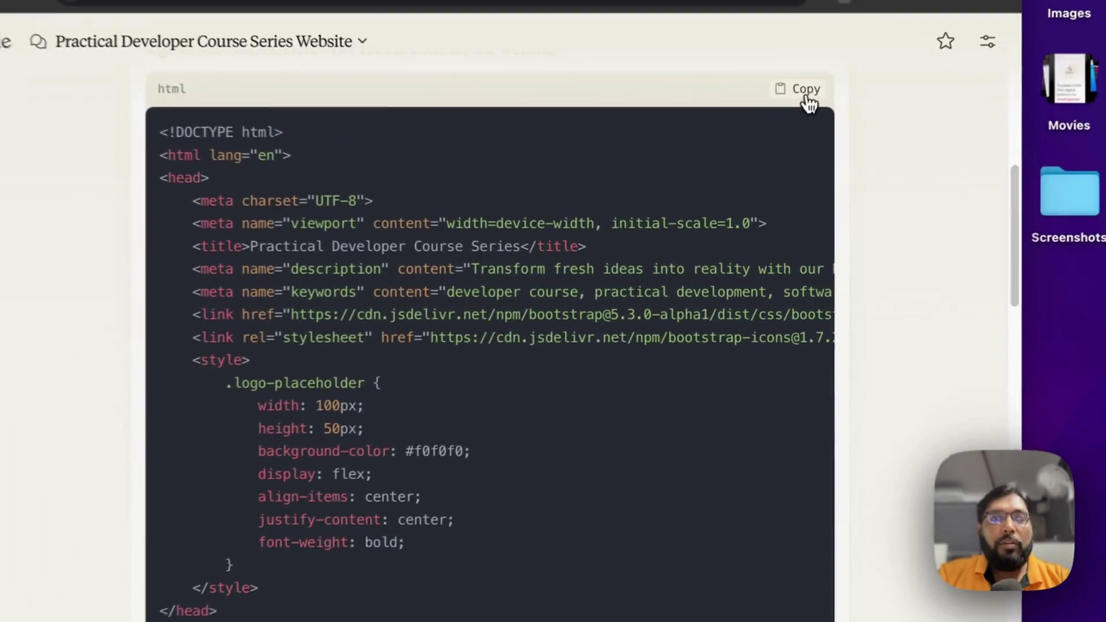
- Copy the full generated HTML from Claude's code block
{"action": "left_click", "coordinate": [787, 141]}
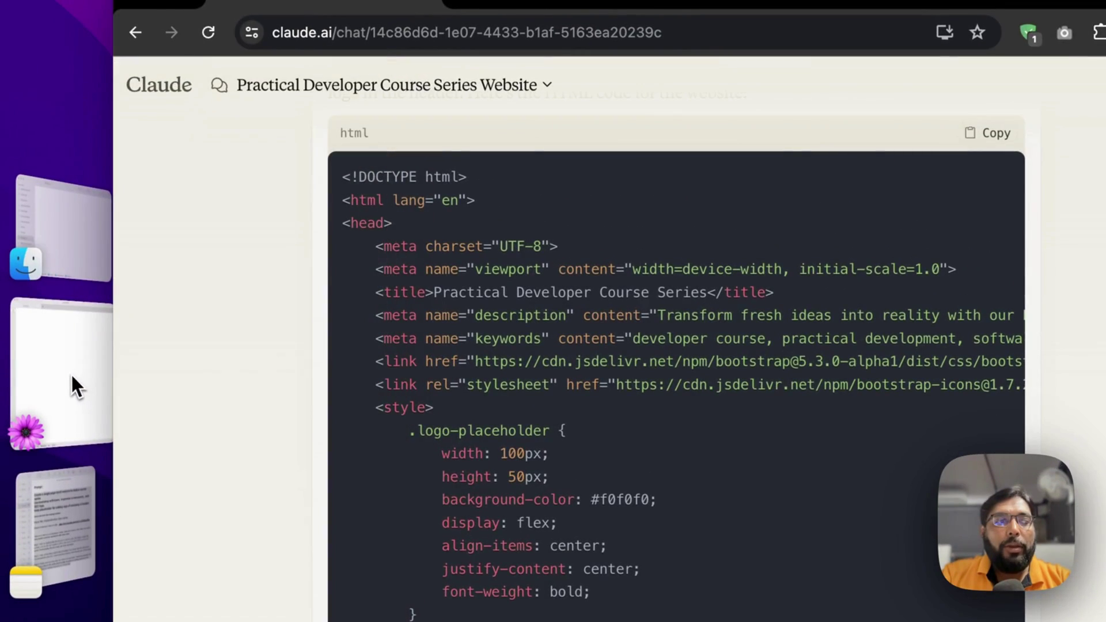
- Paste the generated HTML into a blank TextMate document
{"action": "left_click", "coordinate": [70, 373]}
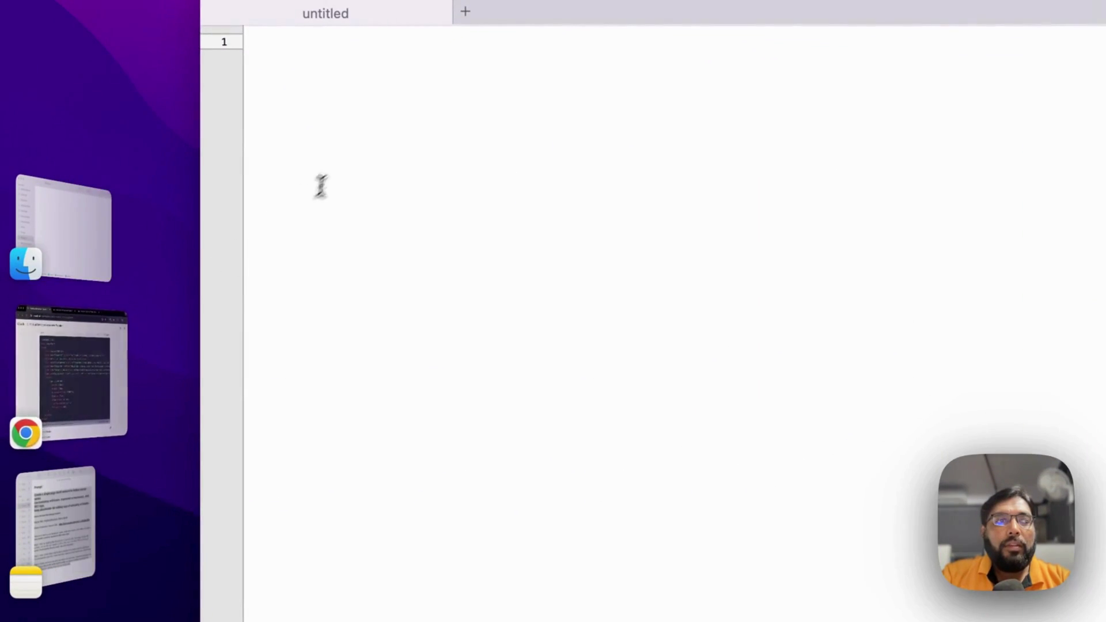
{"action": "right_click", "coordinate": [349, 153]}
{"action": "left_click", "coordinate": [415, 213]}
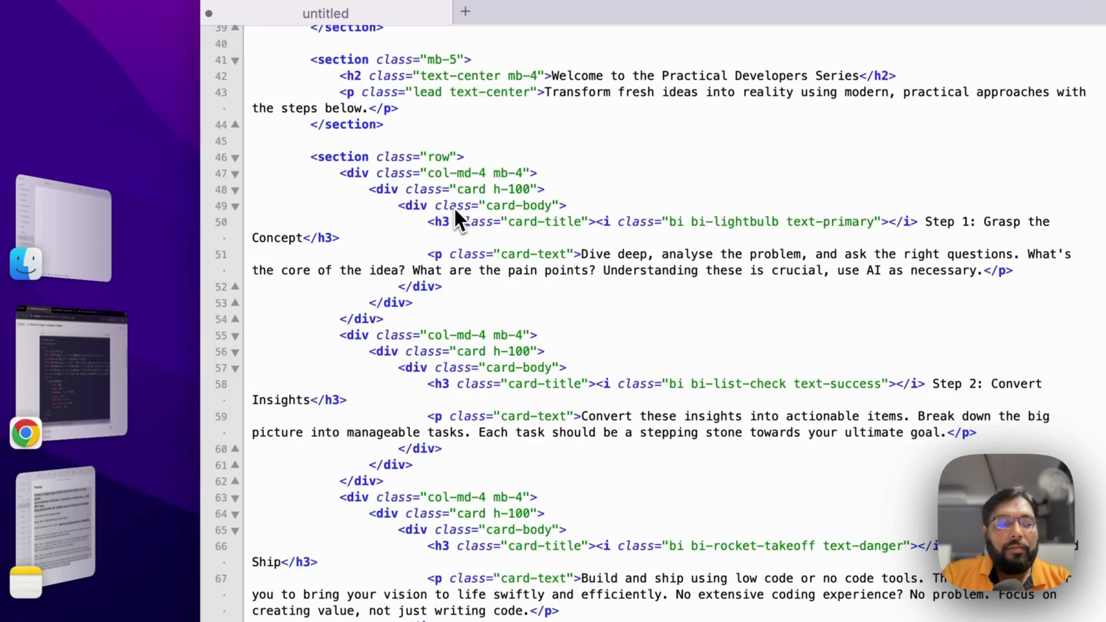
- Save it as index.html in a new Practical Dev Website folder under Study 2
{"action": "key", "text": "cmd+s"}
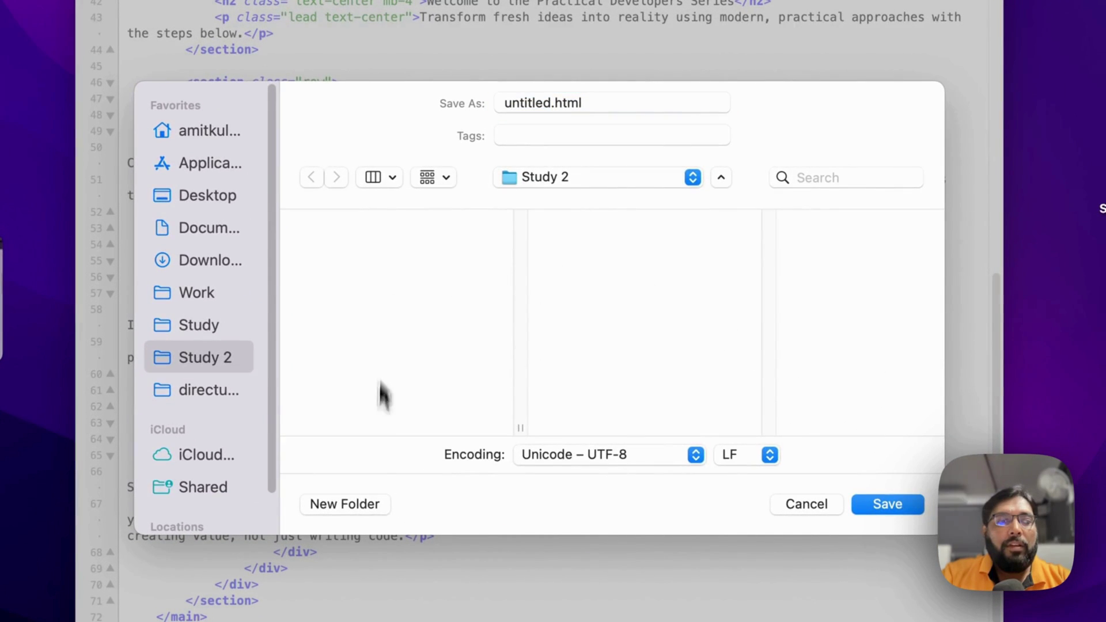
{"action": "left_click", "coordinate": [374, 504]}
{"action": "type", "text": "Pract"}
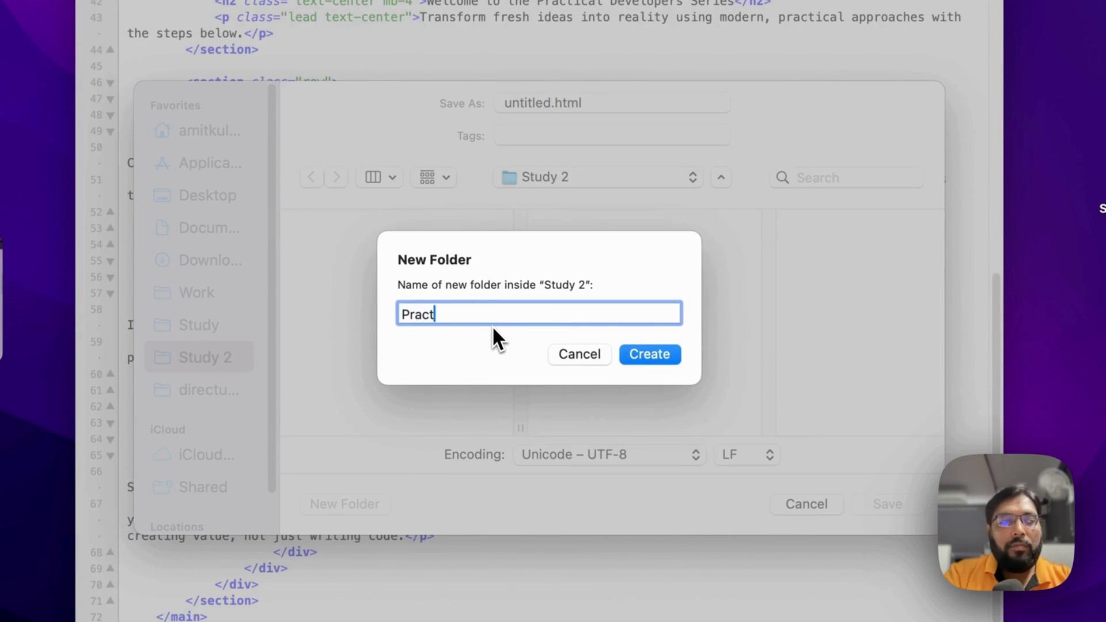
{"action": "type", "text": "ical Dev Websi"}
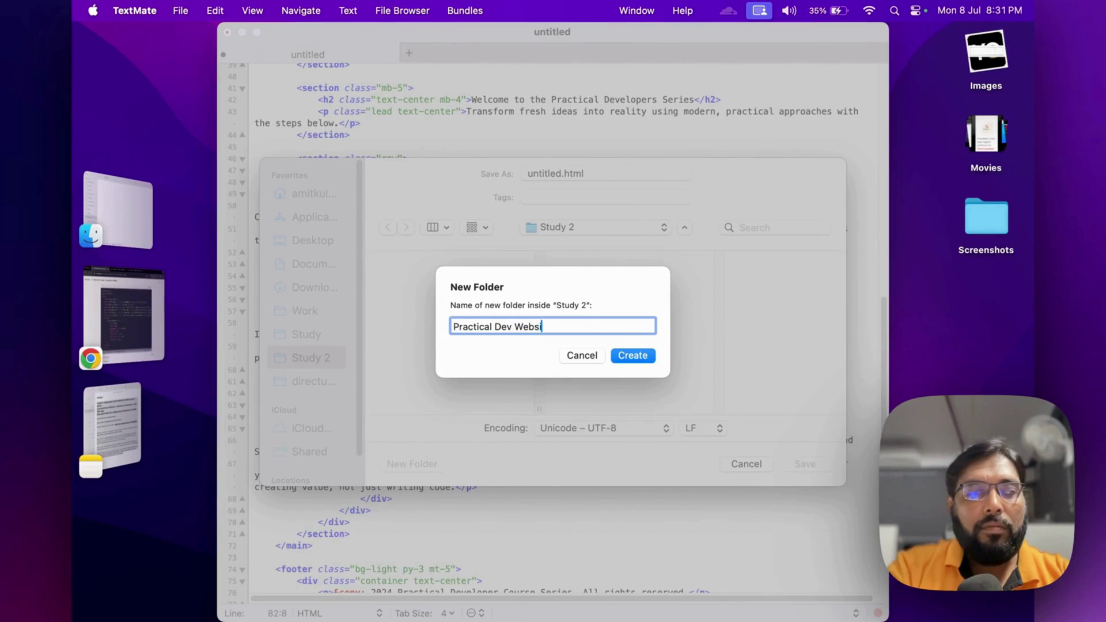
{"action": "type", "text": "te"}
{"action": "left_click", "coordinate": [644, 359]}
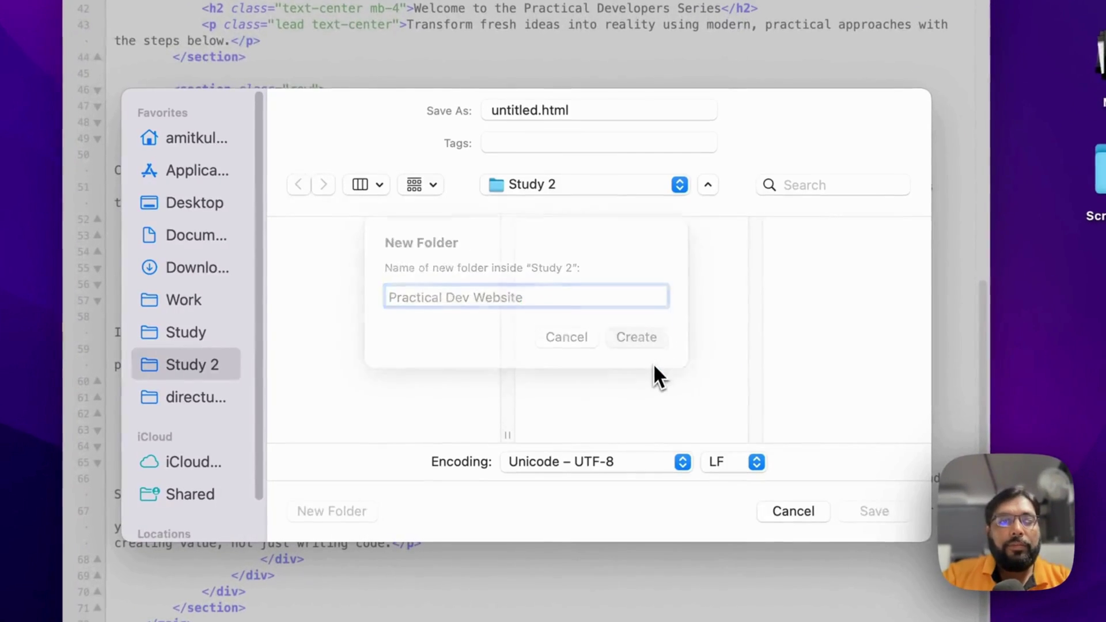
{"action": "double_click", "coordinate": [525, 110]}
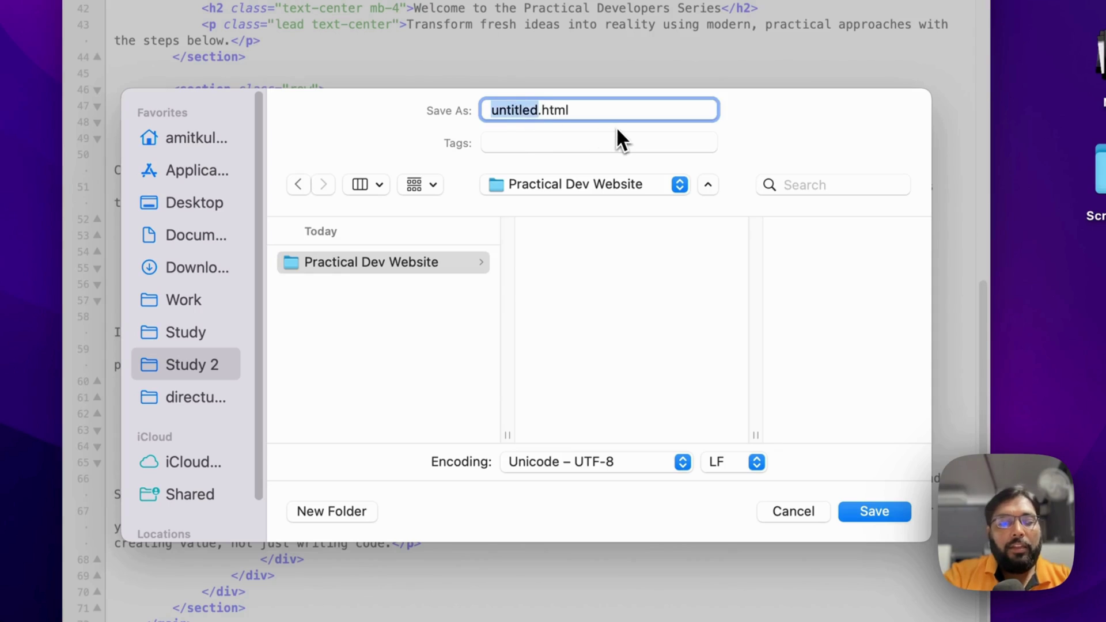
{"action": "type", "text": "index"}
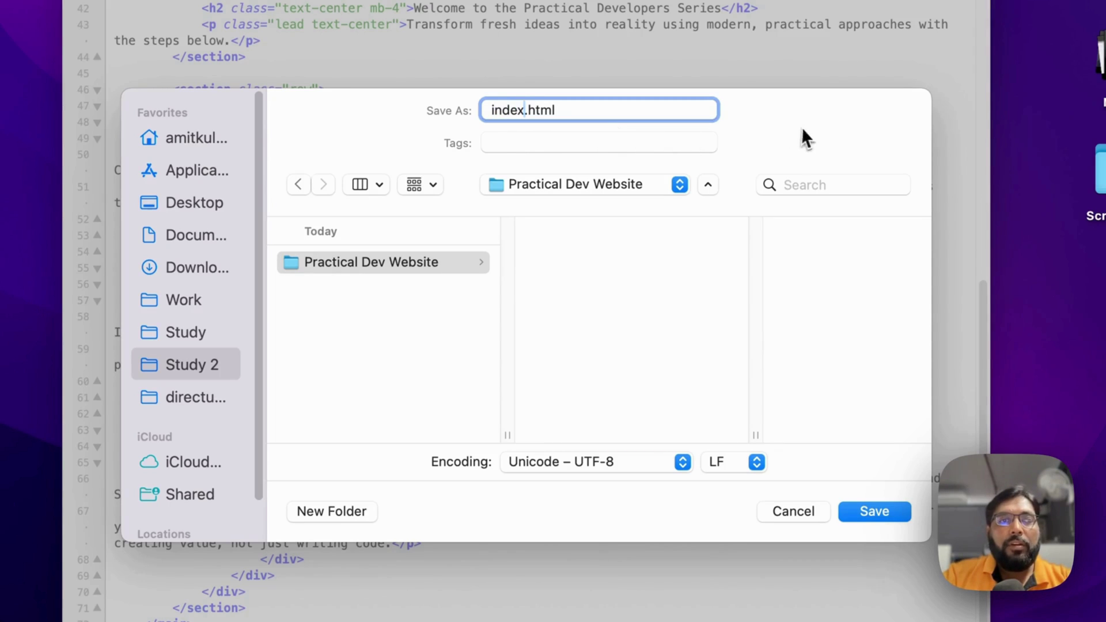
{"action": "left_click", "coordinate": [879, 514]}
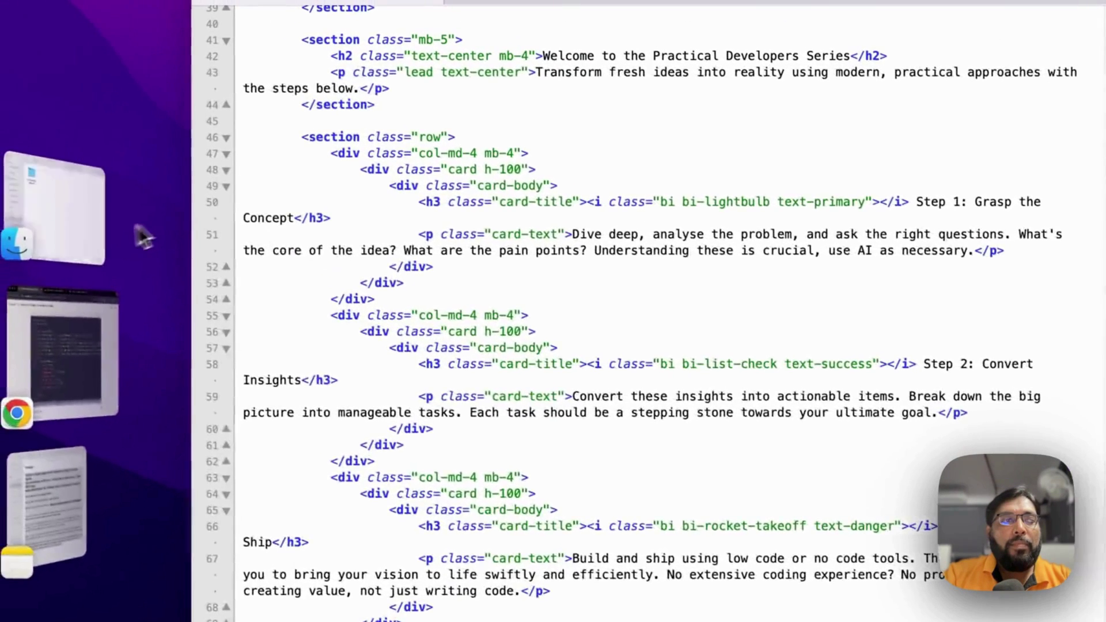
{"action": "left_click", "coordinate": [82, 216]}
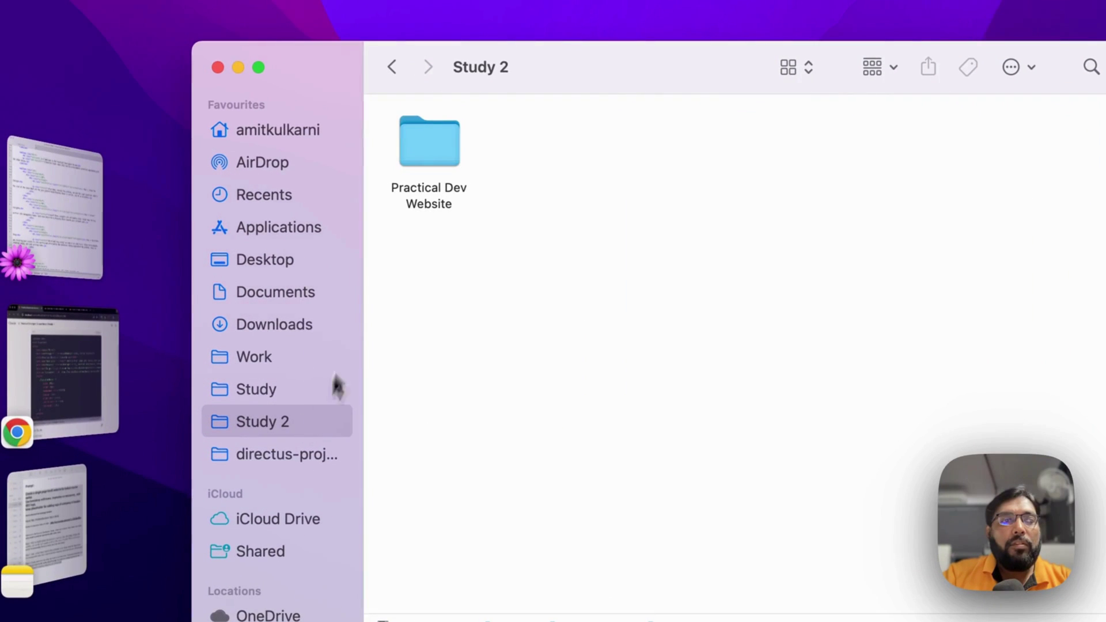
- Open index.html in Chrome to preview the course page
{"action": "double_click", "coordinate": [433, 141]}
{"action": "right_click", "coordinate": [443, 152]}
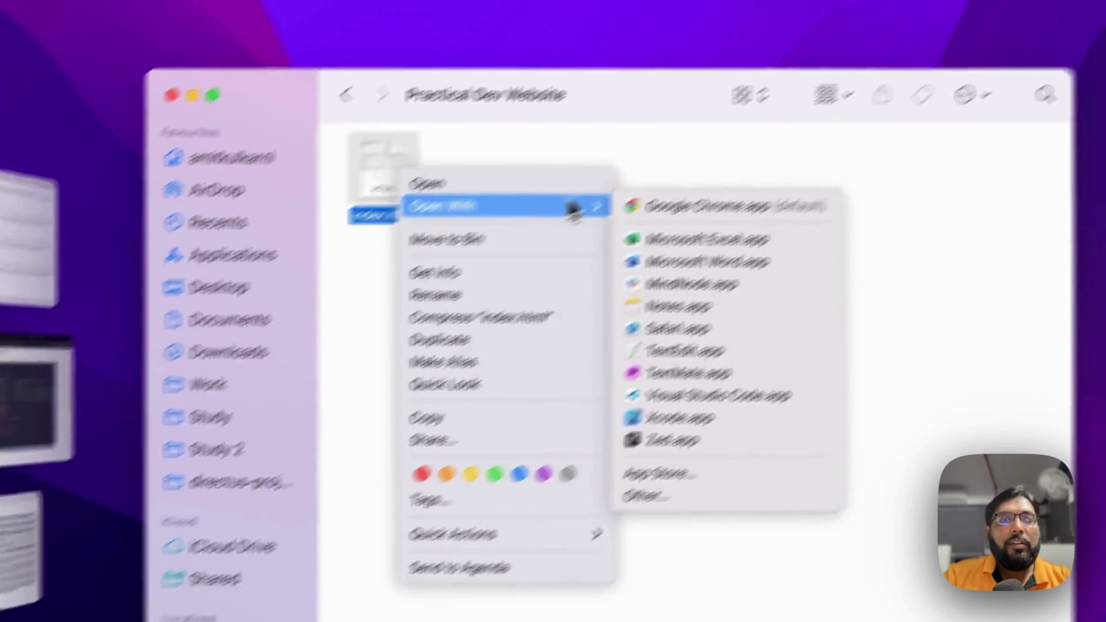
{"action": "left_click", "coordinate": [692, 206]}
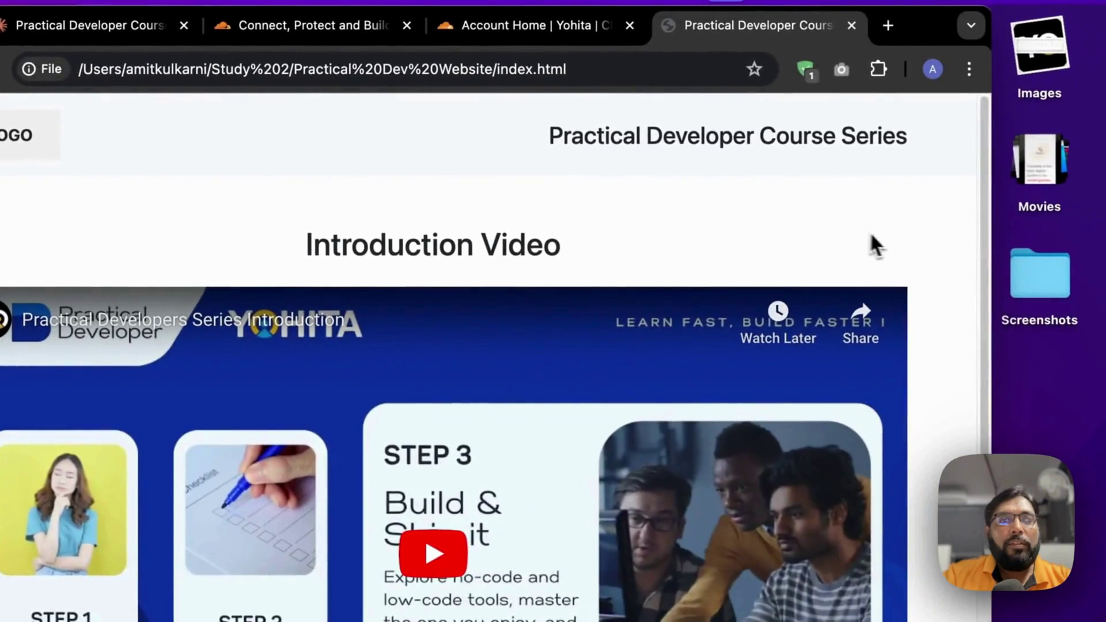
{"action": "scroll", "coordinate": [885, 200], "scroll_direction": "down", "scroll_amount": 1}
{"action": "scroll", "coordinate": [887, 200], "scroll_direction": "down", "scroll_amount": 2}
{"action": "scroll", "coordinate": [890, 201], "scroll_direction": "down", "scroll_amount": 5}
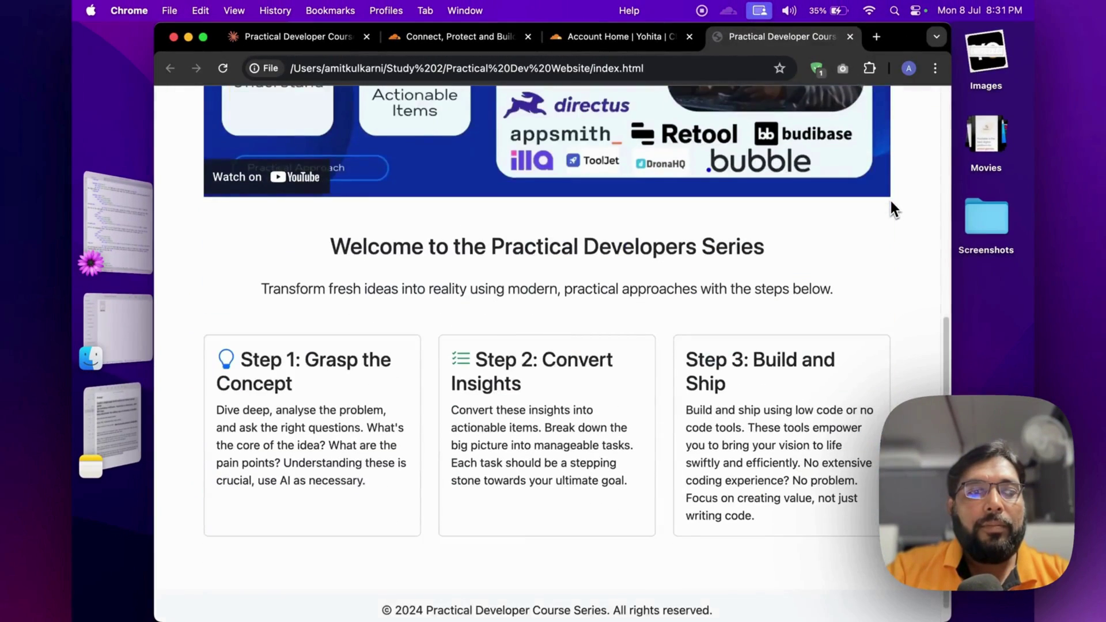
{"action": "scroll", "coordinate": [891, 203], "scroll_direction": "down", "scroll_amount": 1}
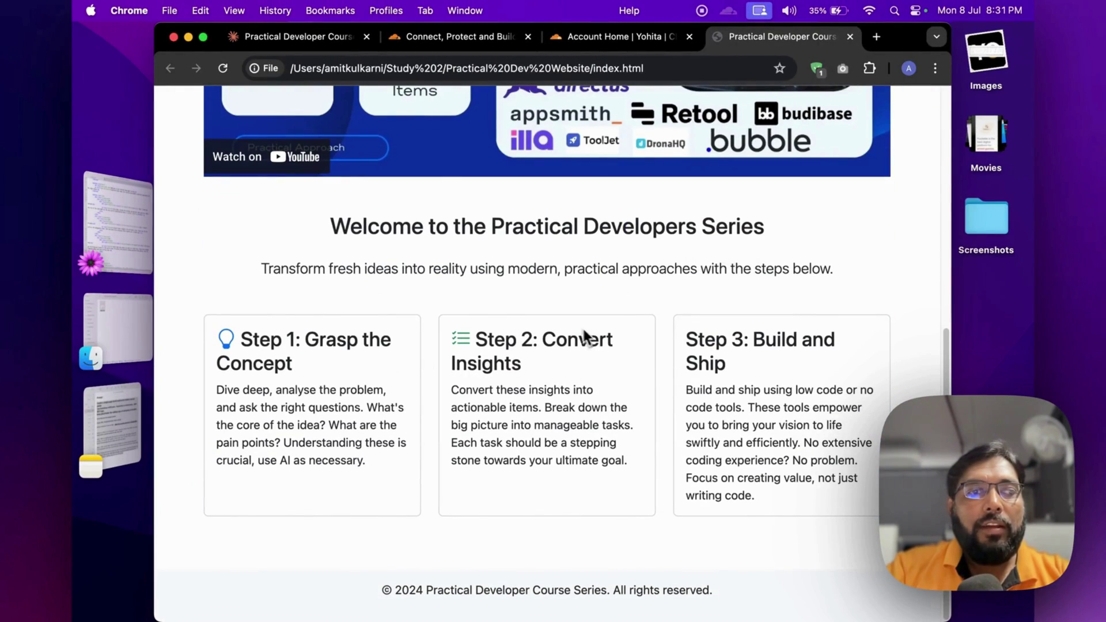
{"action": "scroll", "coordinate": [586, 338], "scroll_direction": "up", "scroll_amount": 3}
{"action": "scroll", "coordinate": [590, 346], "scroll_direction": "up", "scroll_amount": 5}
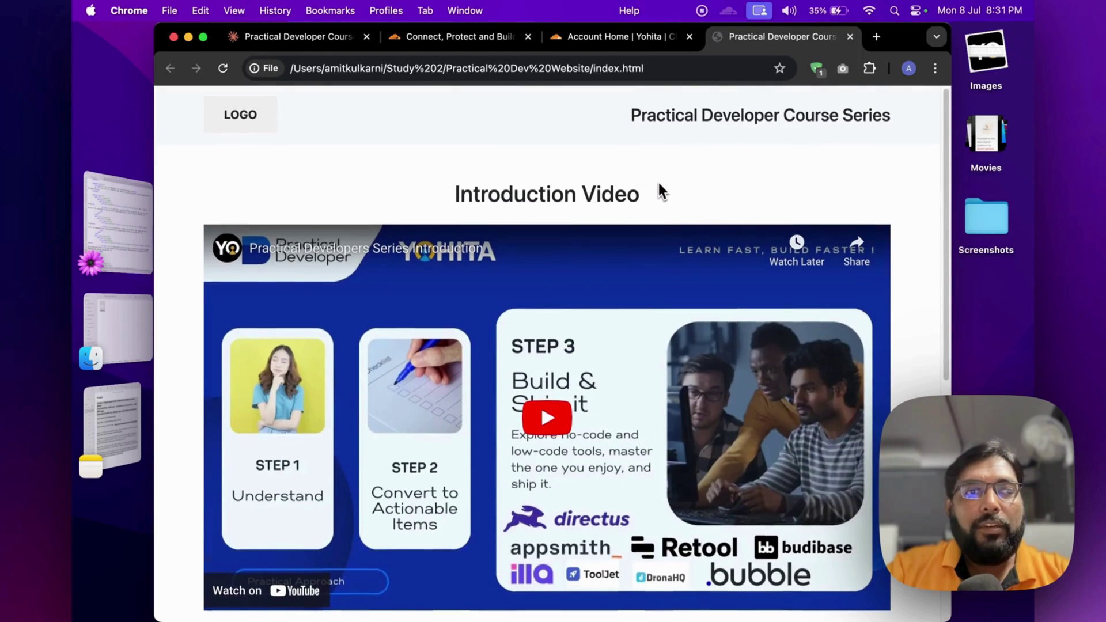
{"action": "scroll", "coordinate": [658, 180], "scroll_direction": "down", "scroll_amount": 5}
{"action": "scroll", "coordinate": [659, 182], "scroll_direction": "down", "scroll_amount": 2}
{"action": "scroll", "coordinate": [486, 395], "scroll_direction": "down", "scroll_amount": 4}
{"action": "scroll", "coordinate": [569, 437], "scroll_direction": "up", "scroll_amount": 10}
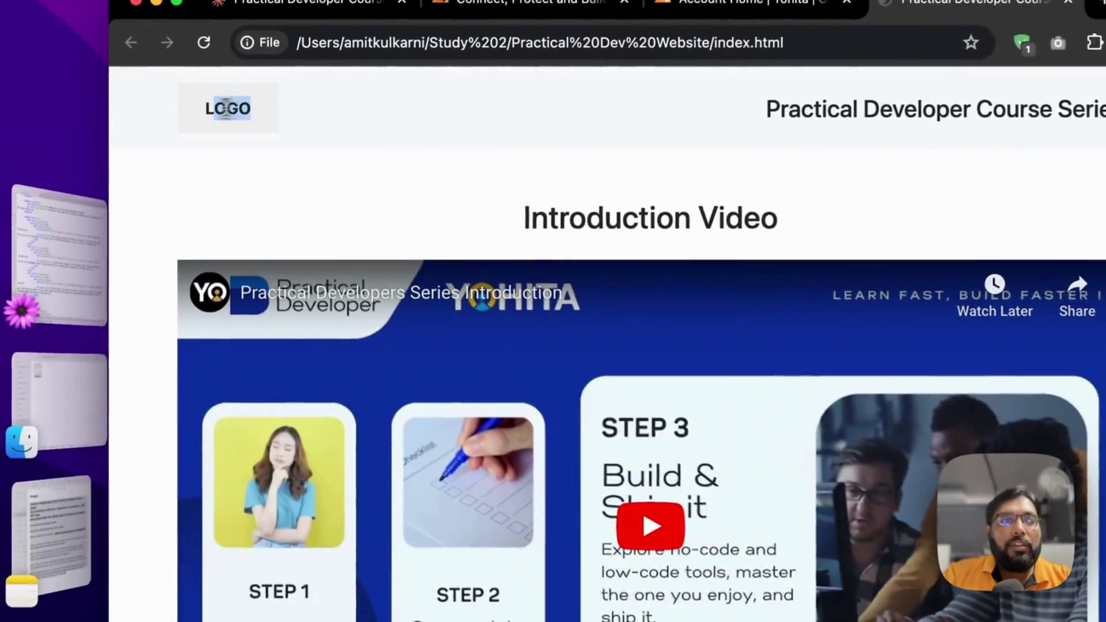
{"action": "left_click_drag", "start_coordinate": [276, 152], "coordinate": [233, 118]}
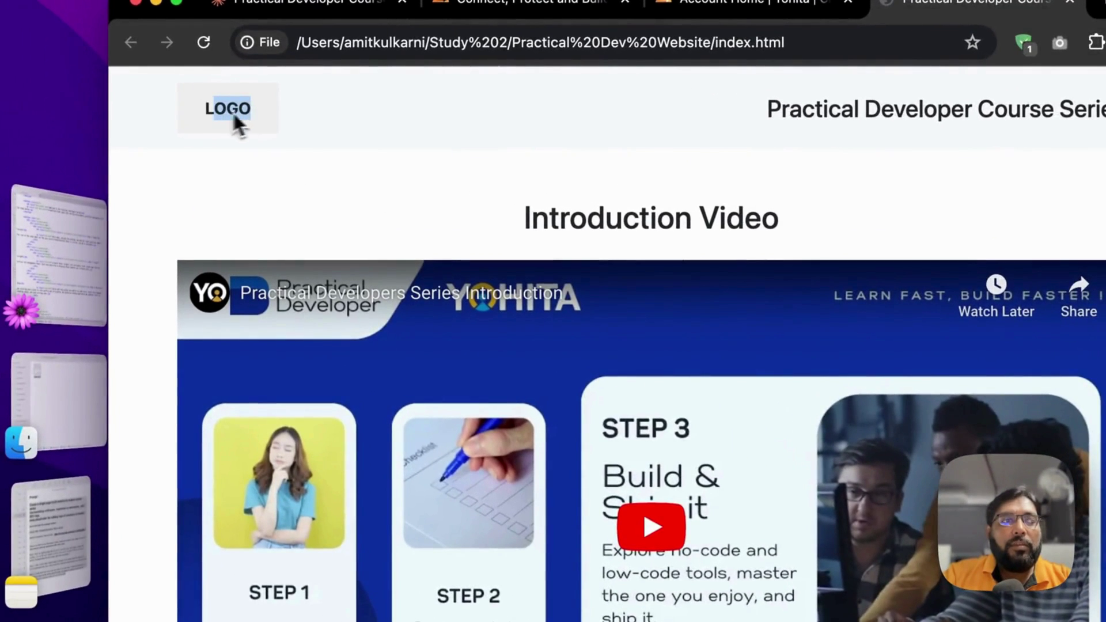
{"action": "left_click", "coordinate": [287, 118]}
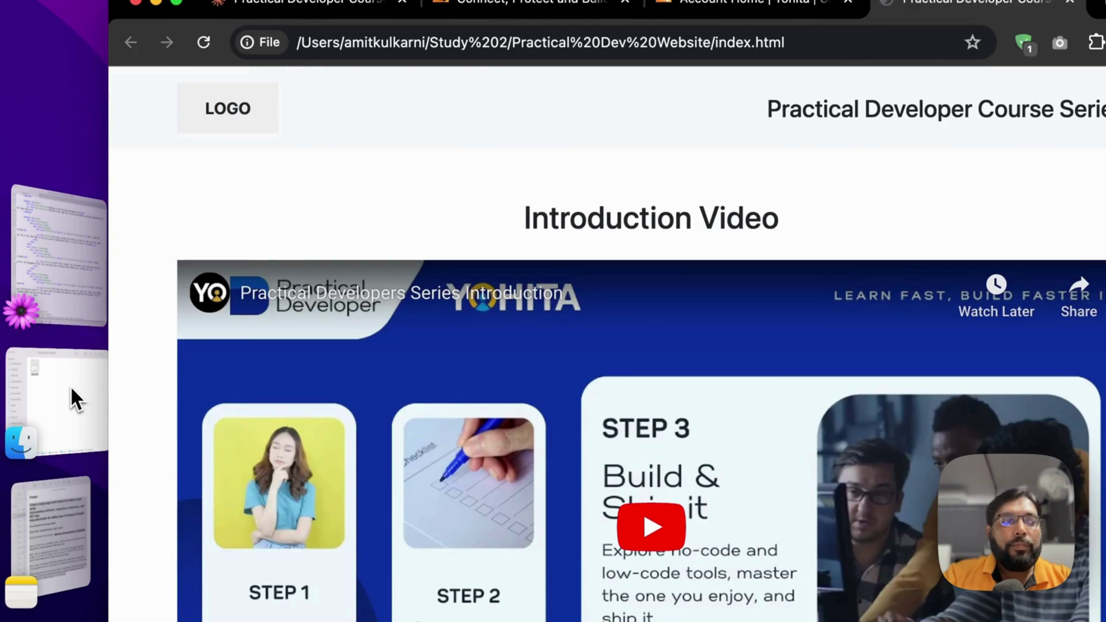
- Create an images folder beside index.html
{"action": "left_click", "coordinate": [66, 429]}
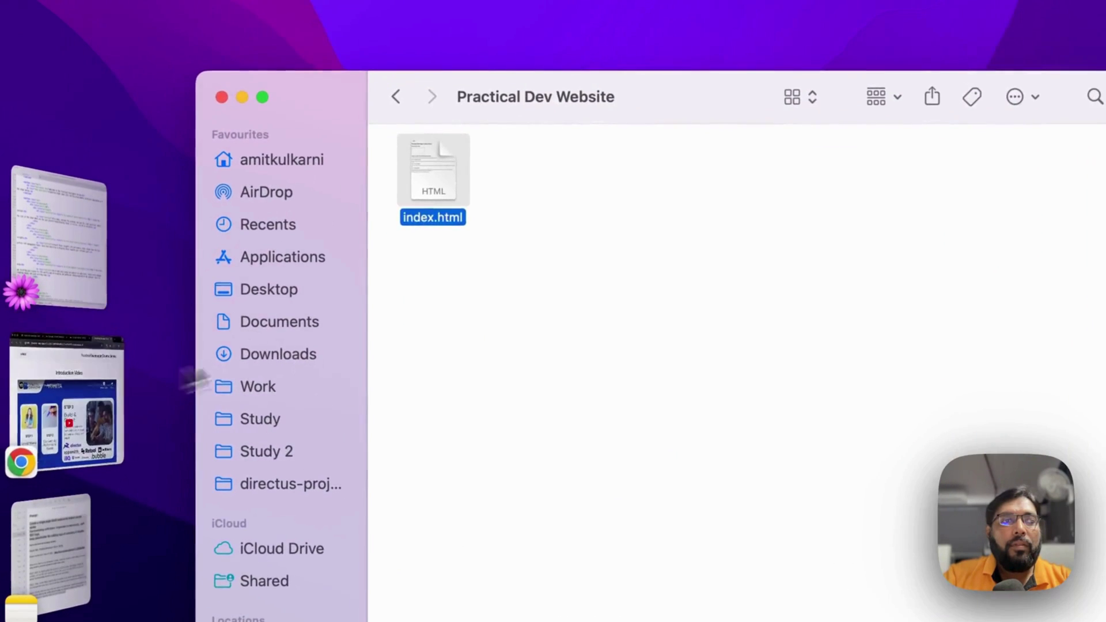
{"action": "right_click", "coordinate": [517, 218]}
{"action": "left_click", "coordinate": [614, 245]}
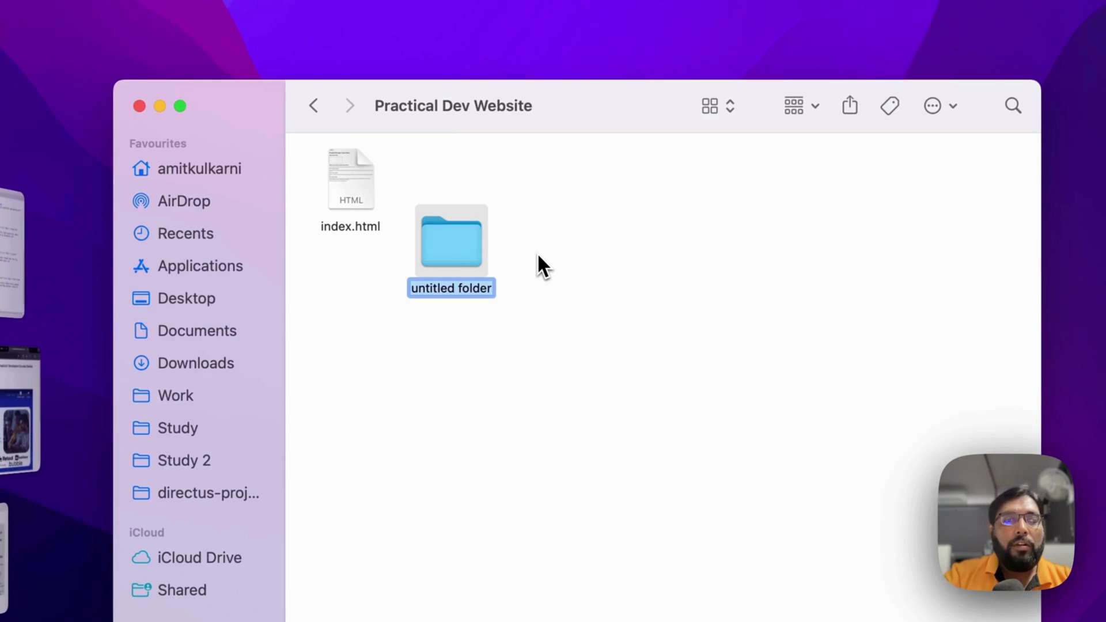
{"action": "type", "text": "images"}
{"action": "key", "text": "Return"}
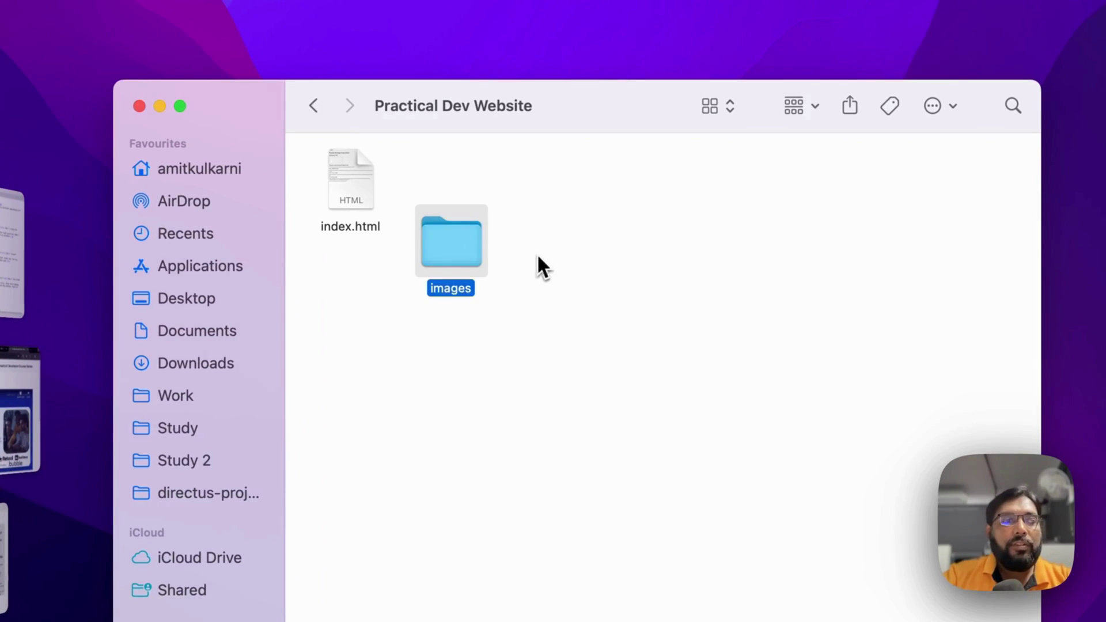
- Search Downloads for 'yohita', show results as icons, and copy the YOHITA logo image
{"action": "left_click", "coordinate": [196, 363]}
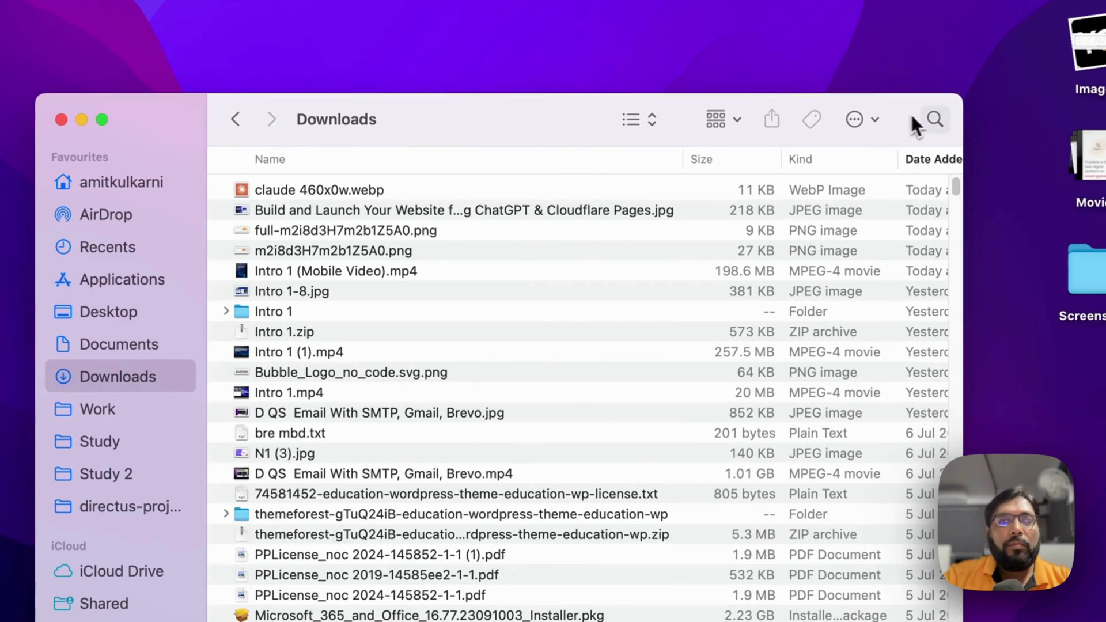
{"action": "left_click", "coordinate": [929, 121]}
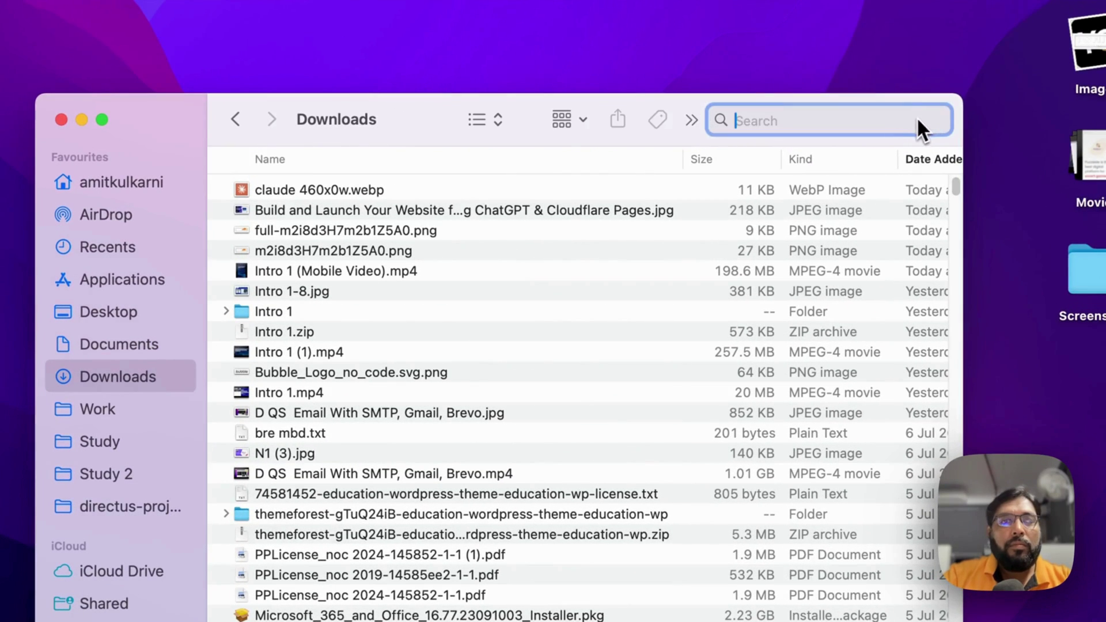
{"action": "type", "text": "yohita"}
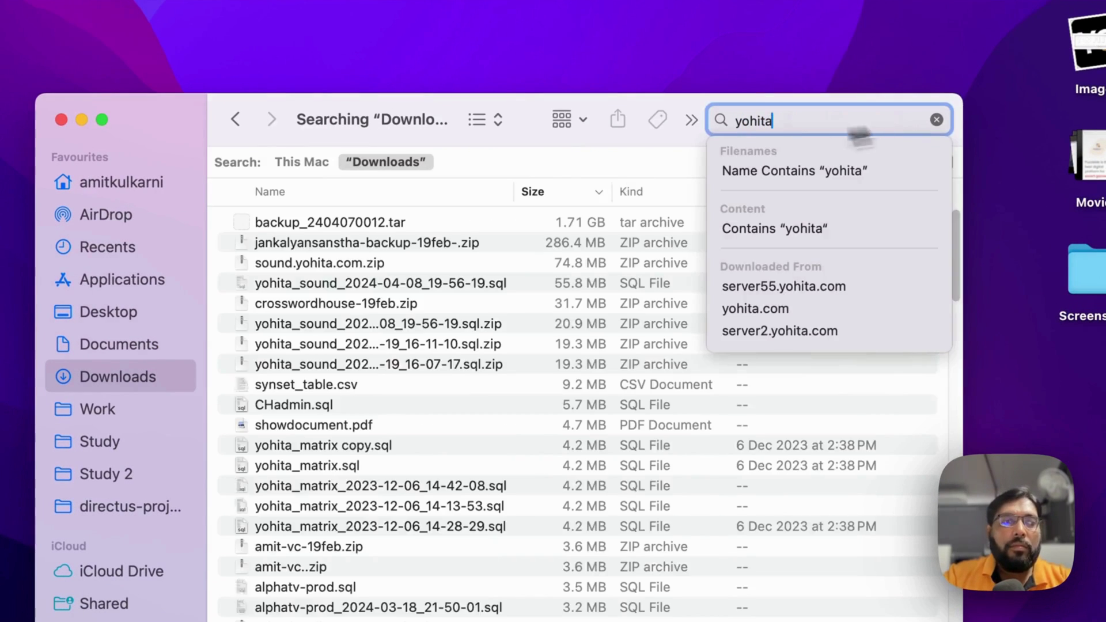
{"action": "left_click", "coordinate": [485, 120]}
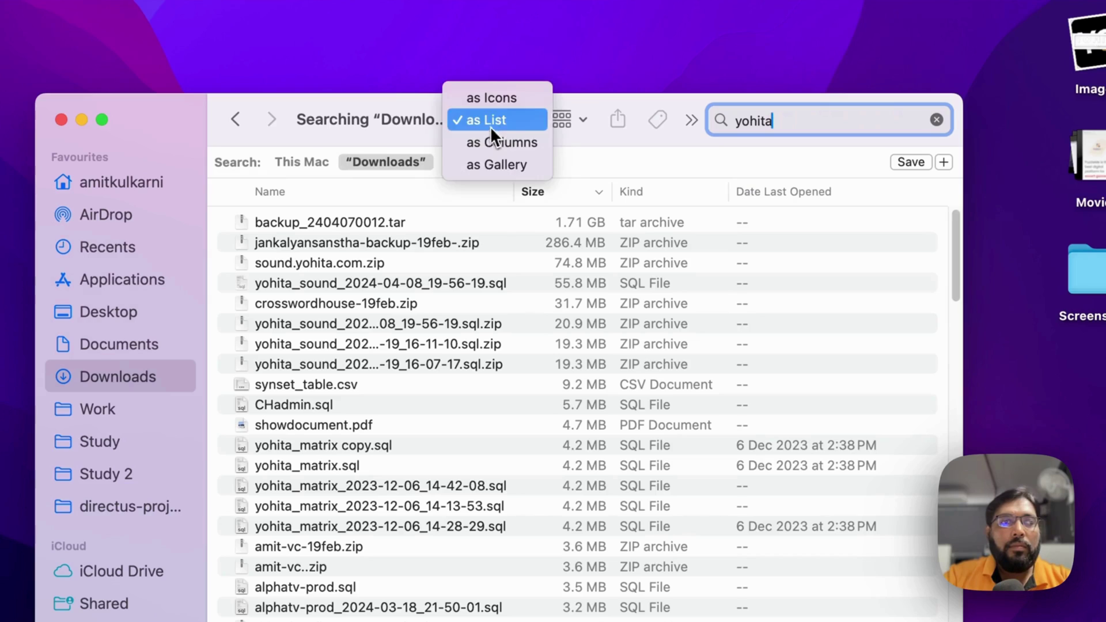
{"action": "left_click", "coordinate": [499, 100]}
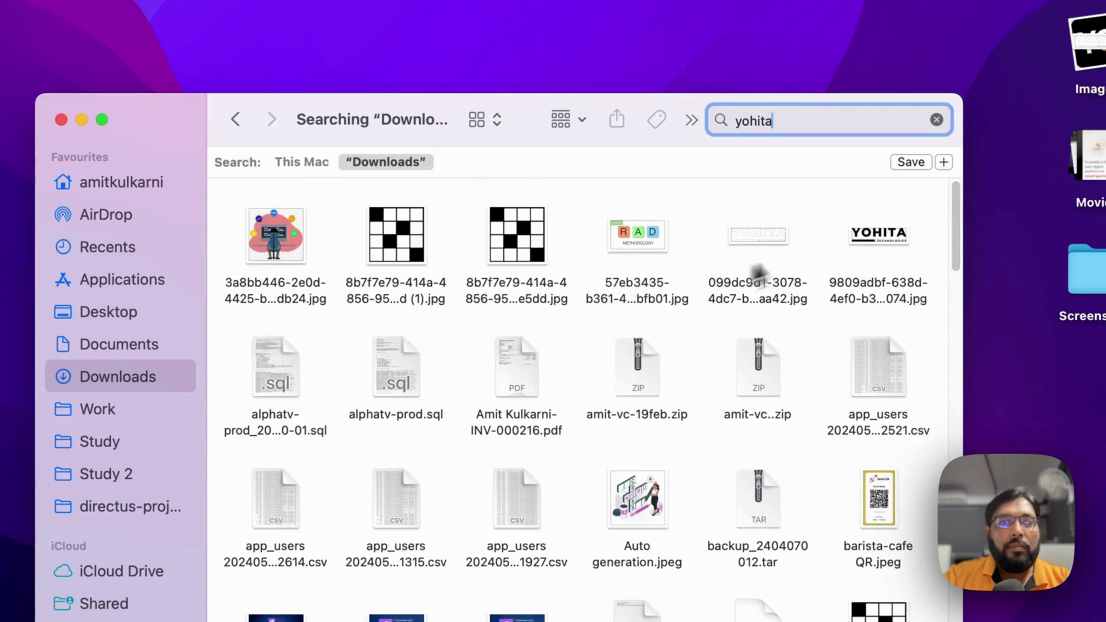
{"action": "left_click", "coordinate": [881, 224]}
{"action": "key", "text": "super+c"}
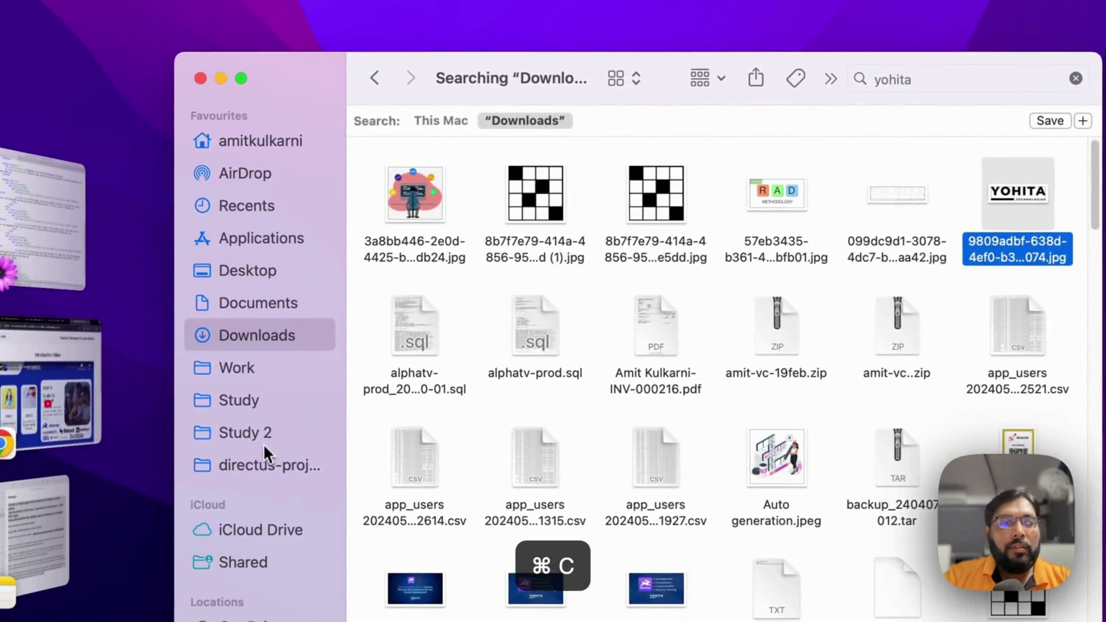
- Paste the YOHITA logo into the Practical Dev Website images folder
{"action": "left_click", "coordinate": [251, 432]}
{"action": "double_click", "coordinate": [409, 150]}
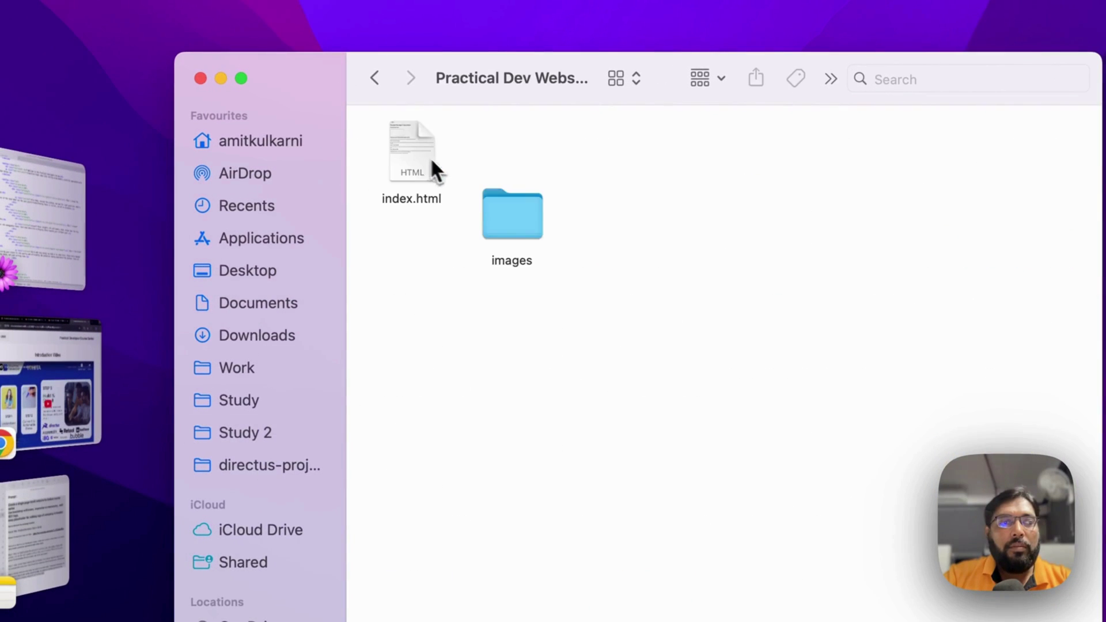
{"action": "double_click", "coordinate": [513, 220]}
{"action": "key", "text": "super+v"}
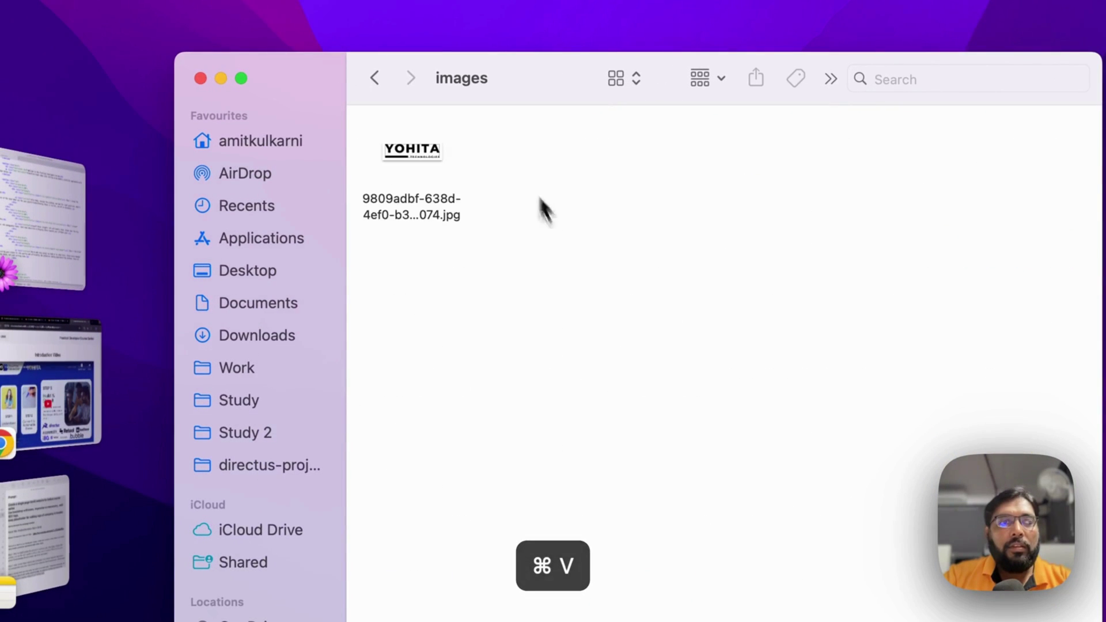
- Rename the pasted image to logo.jpg and return to the website folder
{"action": "right_click", "coordinate": [426, 208]}
{"action": "left_click", "coordinate": [494, 327]}
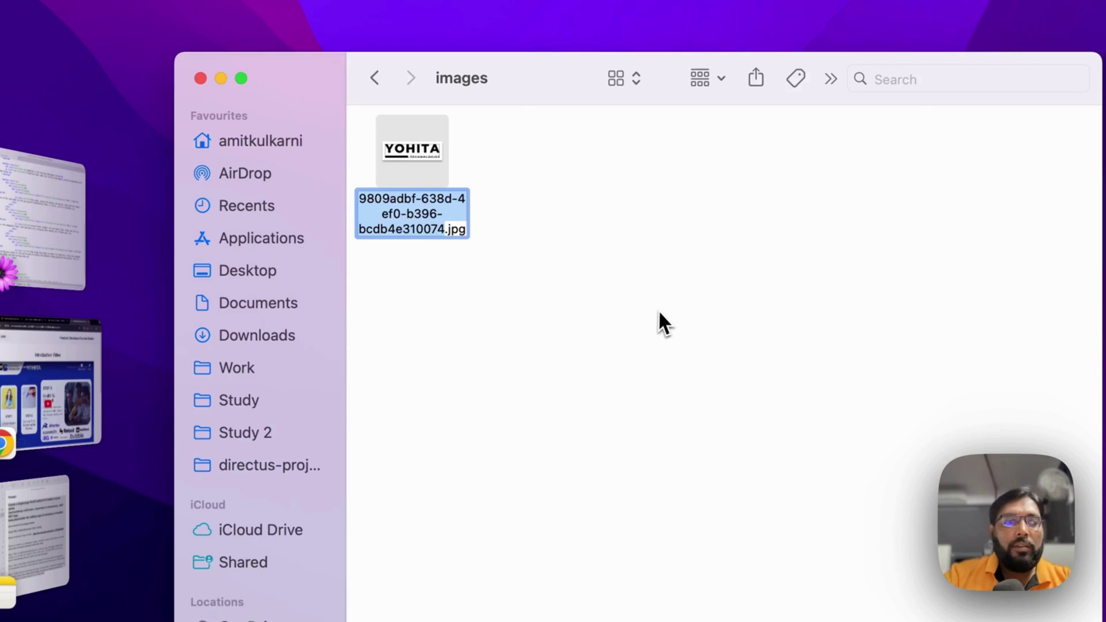
{"action": "type", "text": "logo"}
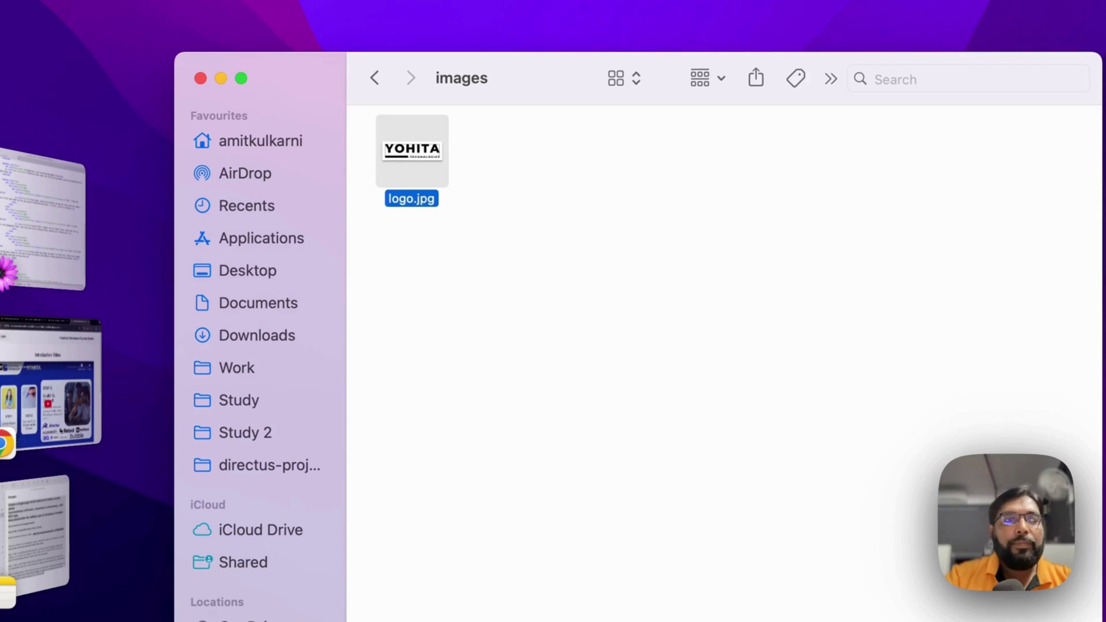
{"action": "left_click", "coordinate": [373, 78]}
{"action": "left_click_drag", "start_coordinate": [502, 224], "coordinate": [478, 148]}
{"action": "double_click", "coordinate": [464, 160]}
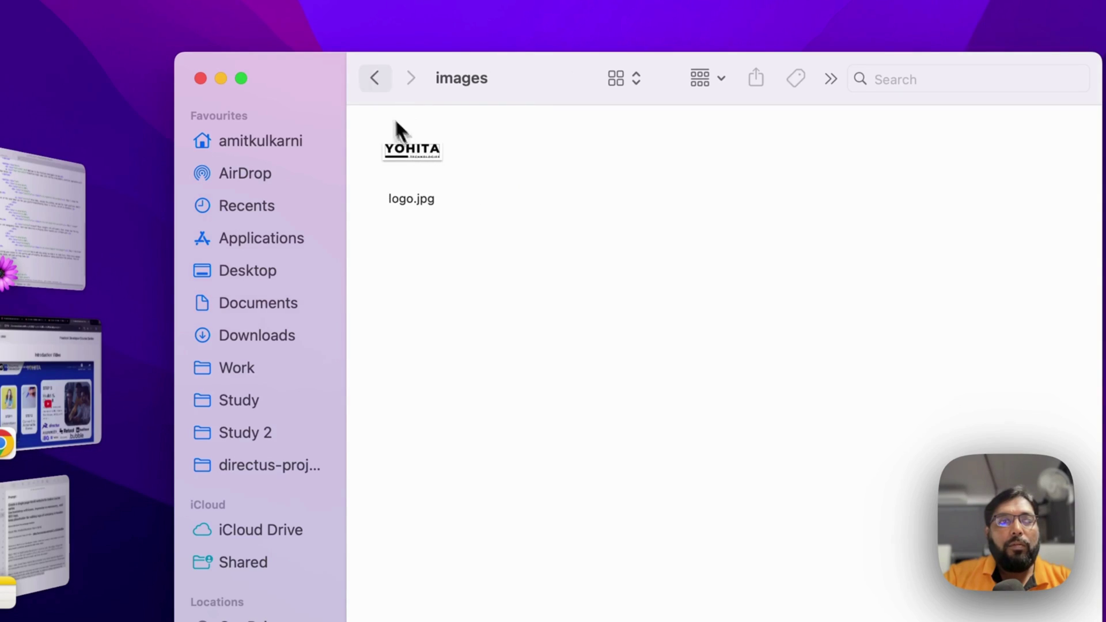
{"action": "left_click", "coordinate": [378, 79]}
- Put an img tag for ./images/logo.jpg, max-height 40px, in the logo placeholder and save
{"action": "left_click", "coordinate": [43, 243]}
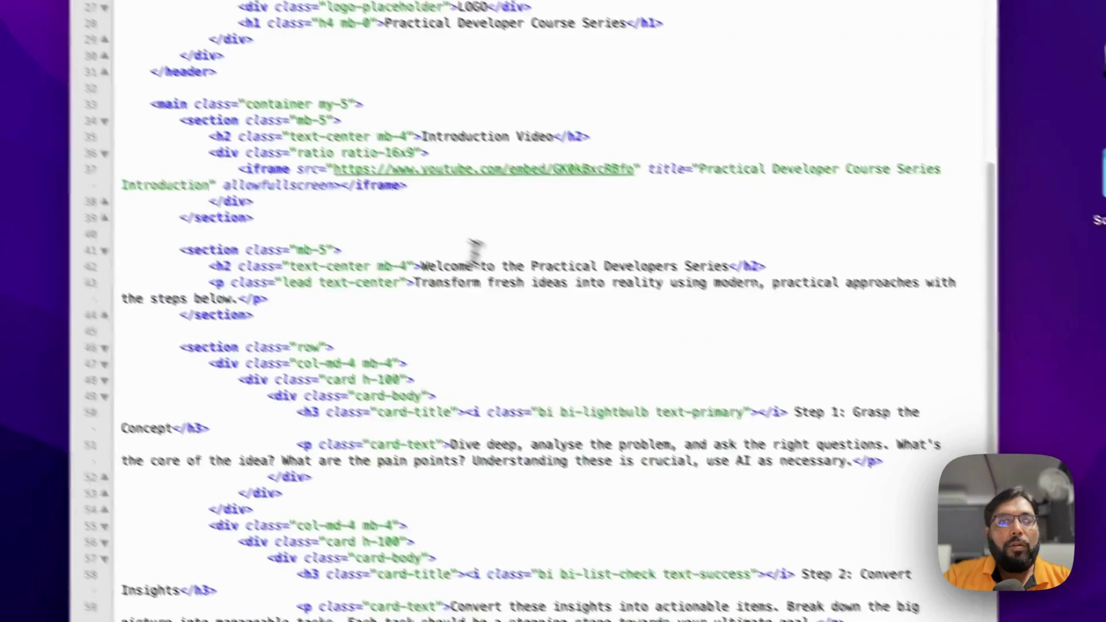
{"action": "scroll", "coordinate": [485, 254], "scroll_direction": "up", "scroll_amount": 10}
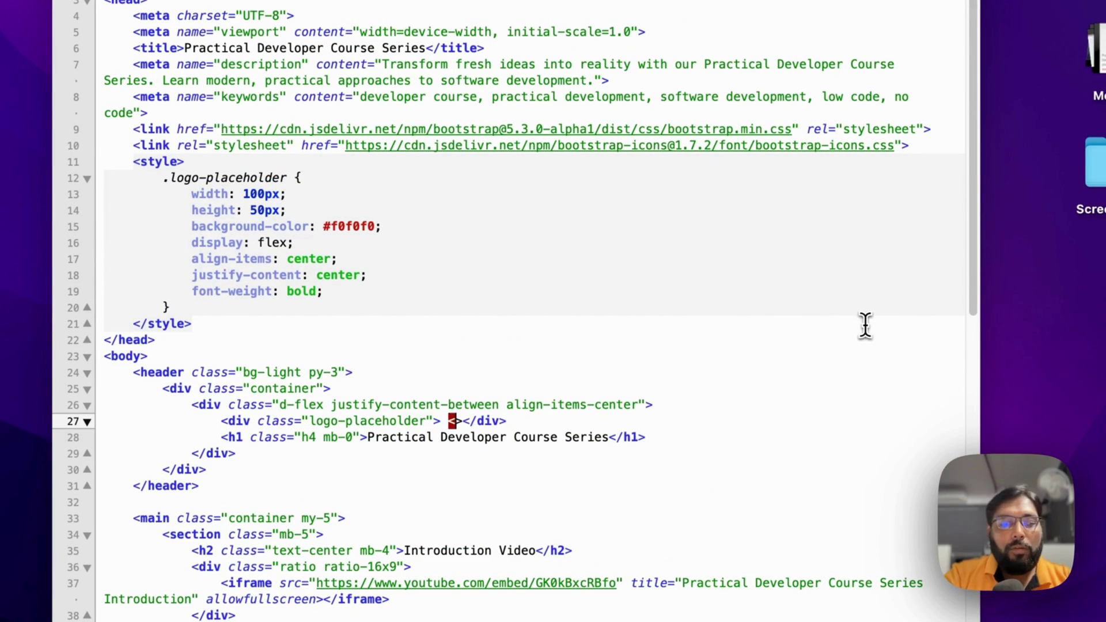
{"action": "type", "text": "img <src=\"./images/logo.jpg"}
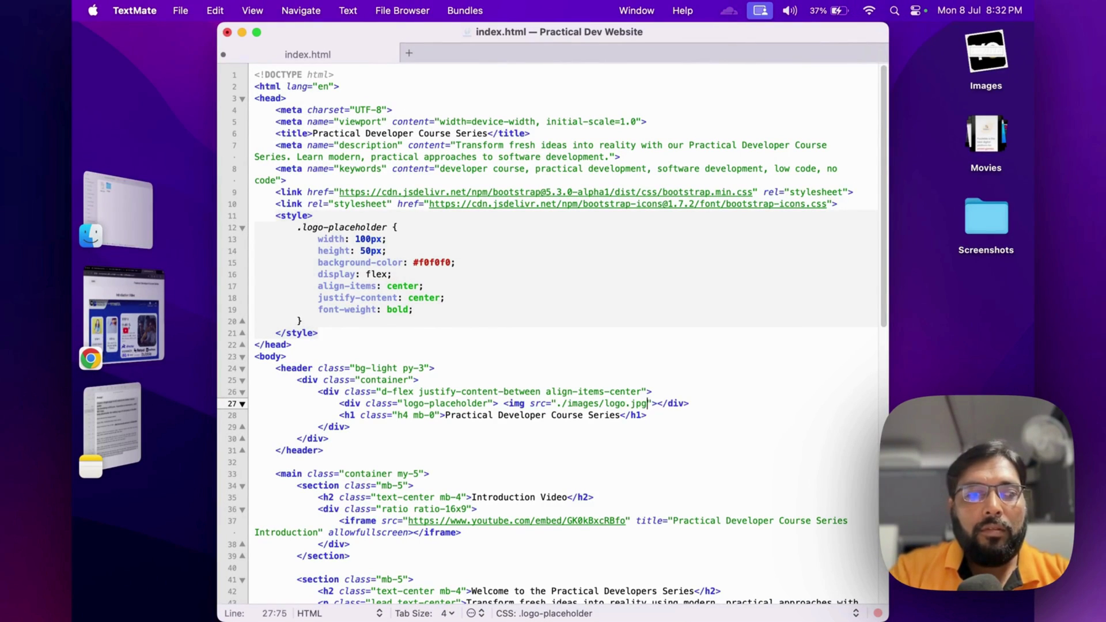
{"action": "key", "text": "Right"}
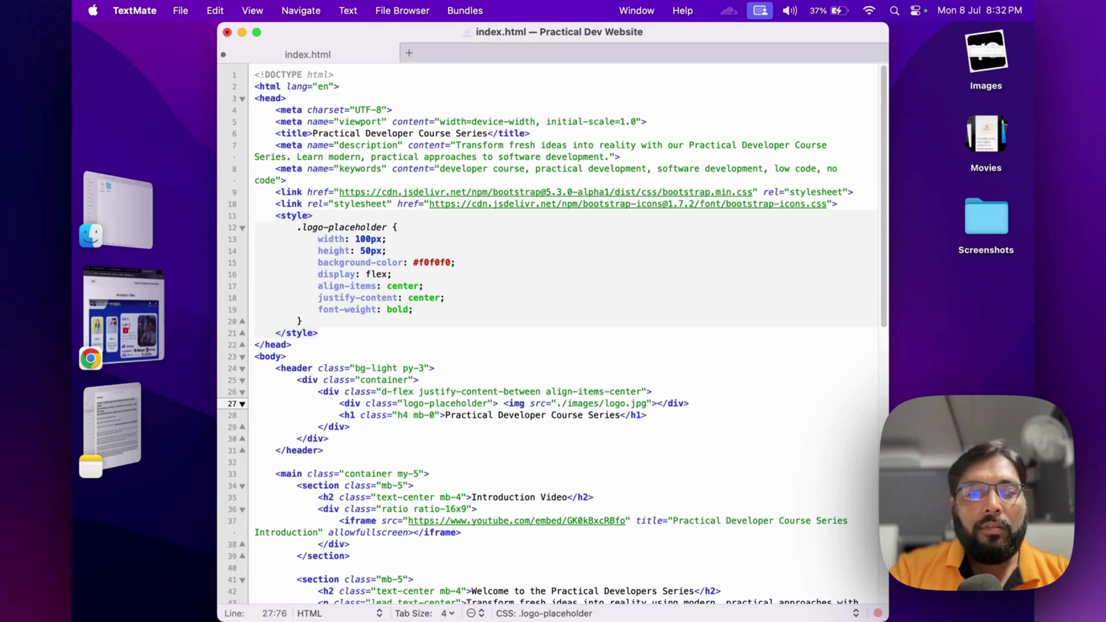
{"action": "key", "text": "Left"}
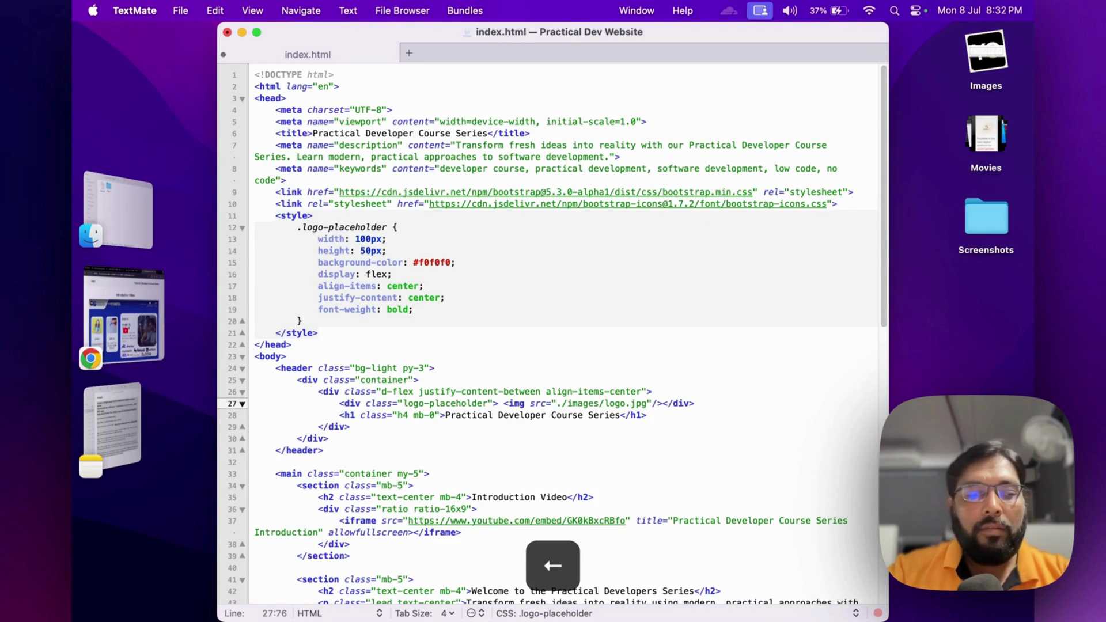
{"action": "type", "text": "style=\"\""}
{"action": "key", "text": "Left"}
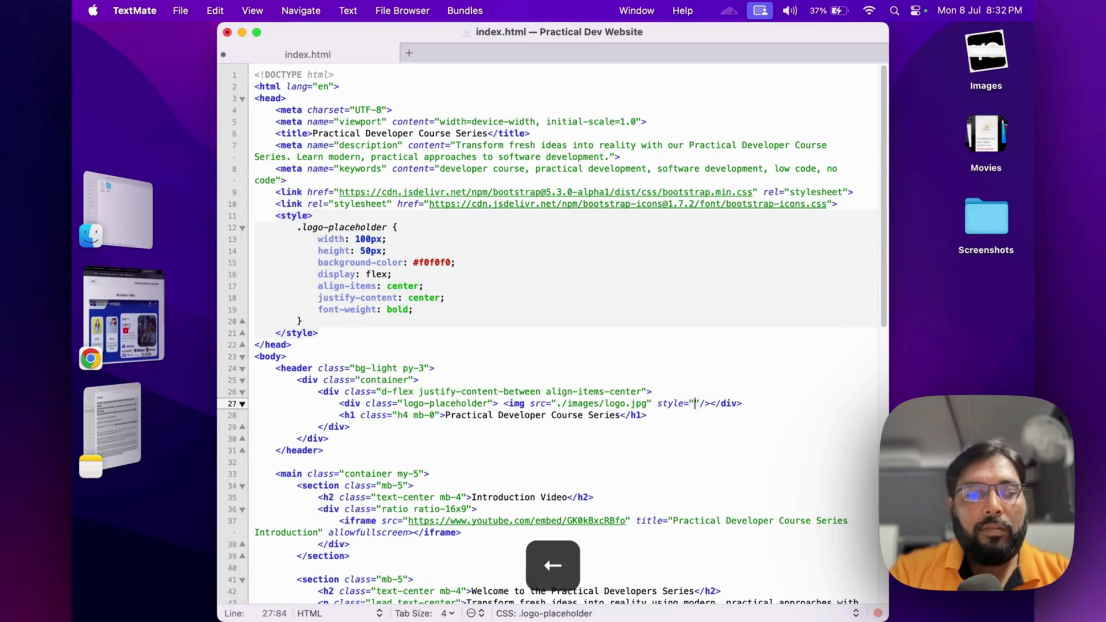
{"action": "type", "text": "ight:40px;"}
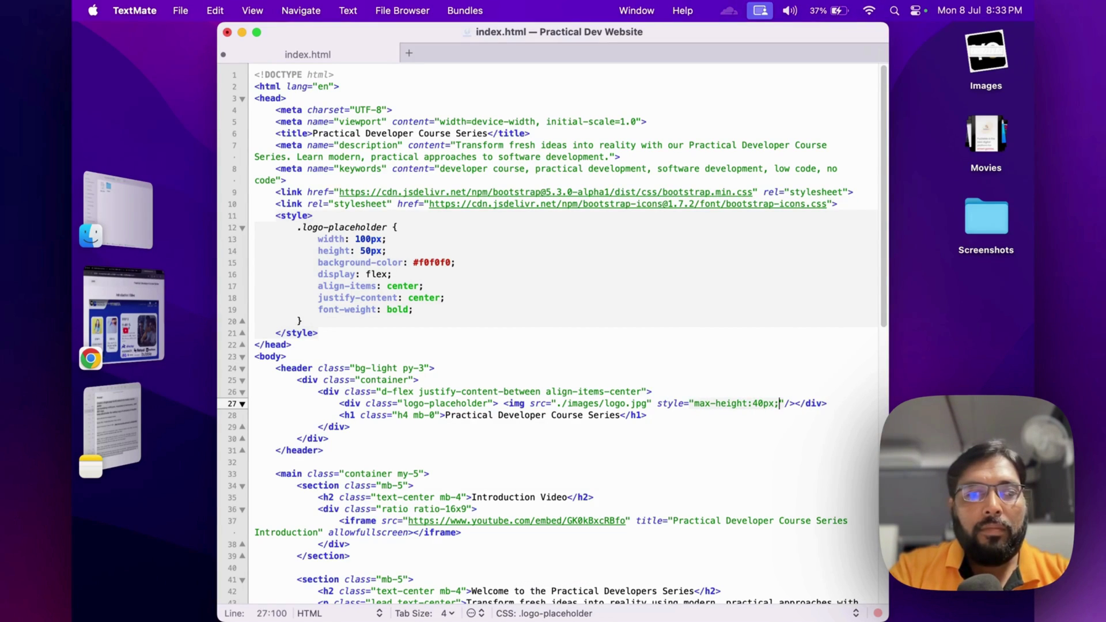
{"action": "key", "text": "cmd+s"}
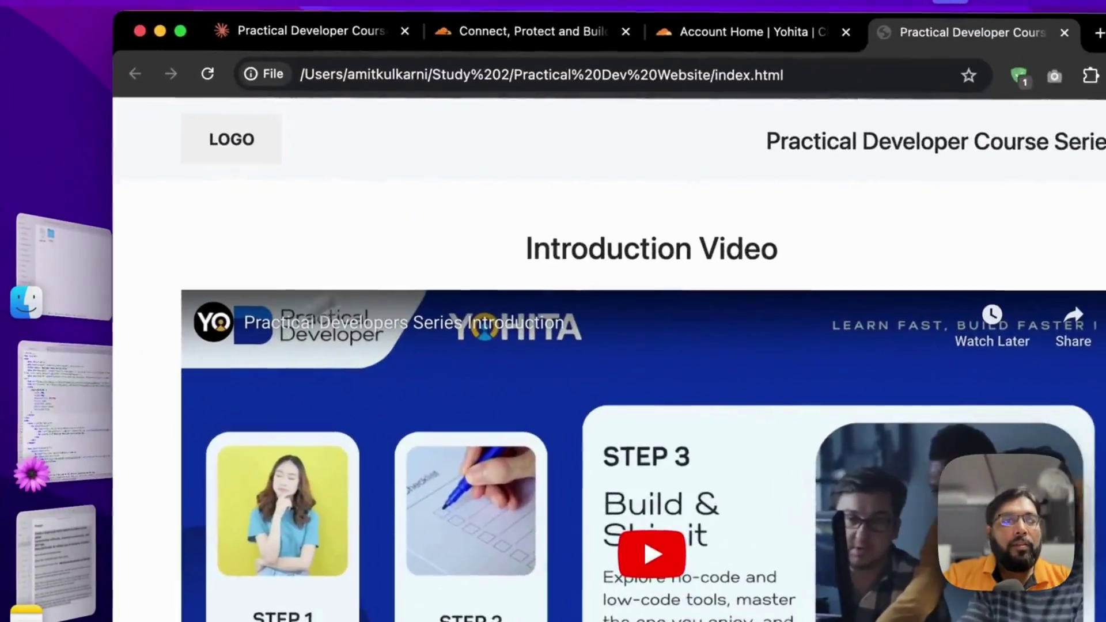
- Reload the local course page to show the YOHITA header logo, then go to Cloudflare
{"action": "left_click", "coordinate": [209, 70]}
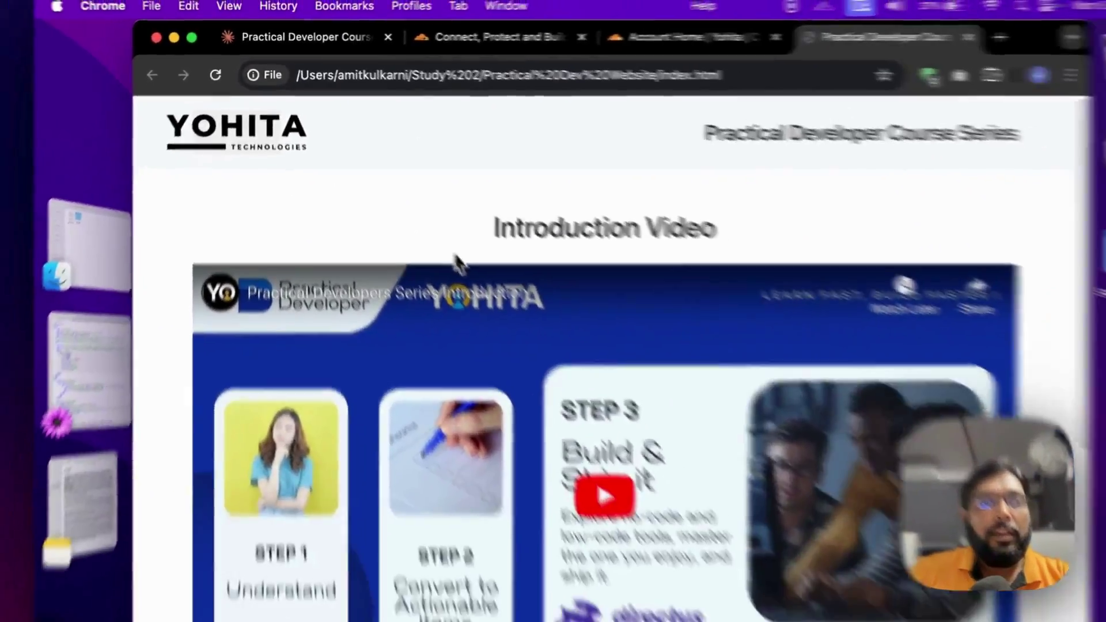
{"action": "scroll", "coordinate": [456, 264], "scroll_direction": "down", "scroll_amount": 3}
{"action": "scroll", "coordinate": [520, 246], "scroll_direction": "down", "scroll_amount": 3}
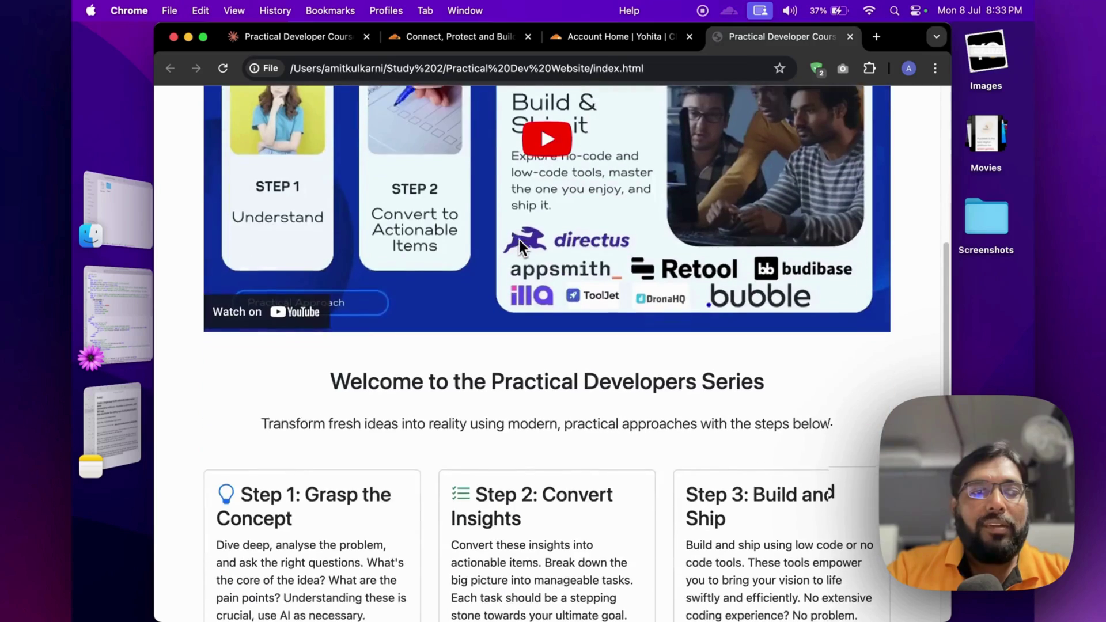
{"action": "scroll", "coordinate": [521, 246], "scroll_direction": "down", "scroll_amount": 2}
{"action": "scroll", "coordinate": [523, 242], "scroll_direction": "up", "scroll_amount": 5}
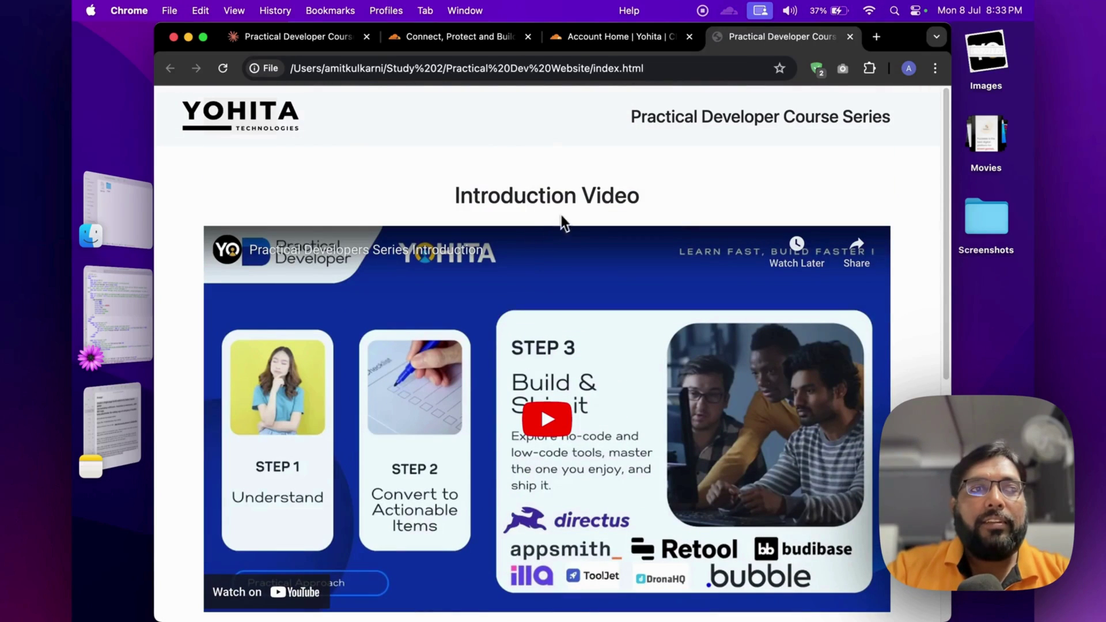
{"action": "left_click", "coordinate": [449, 37]}
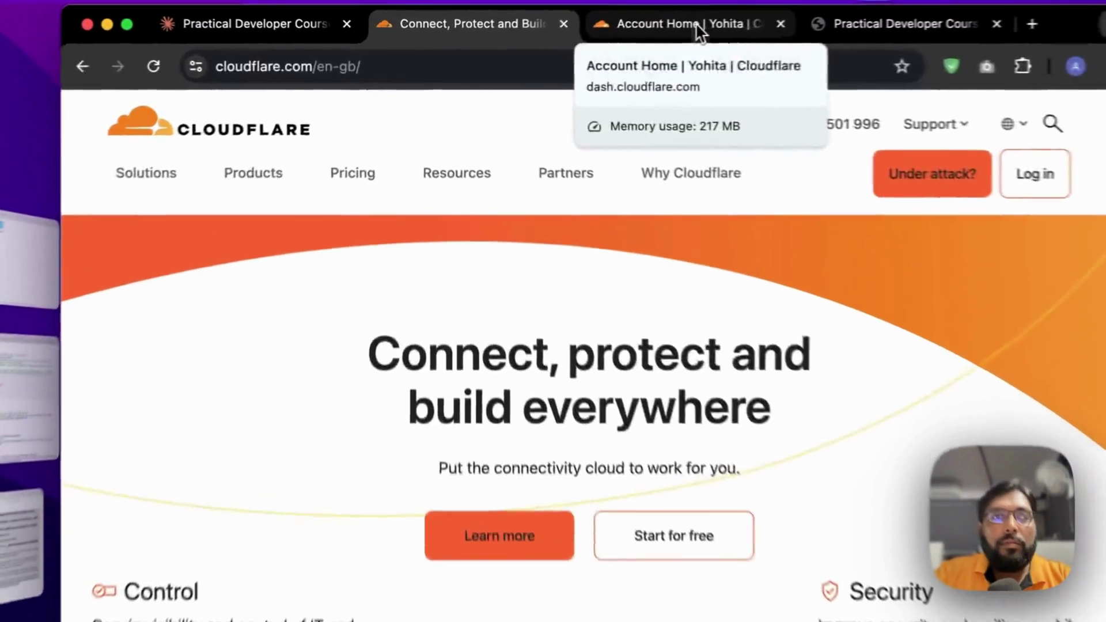
- Go from the Cloudflare account home to the Workers & Pages overview
{"action": "left_click", "coordinate": [626, 38]}
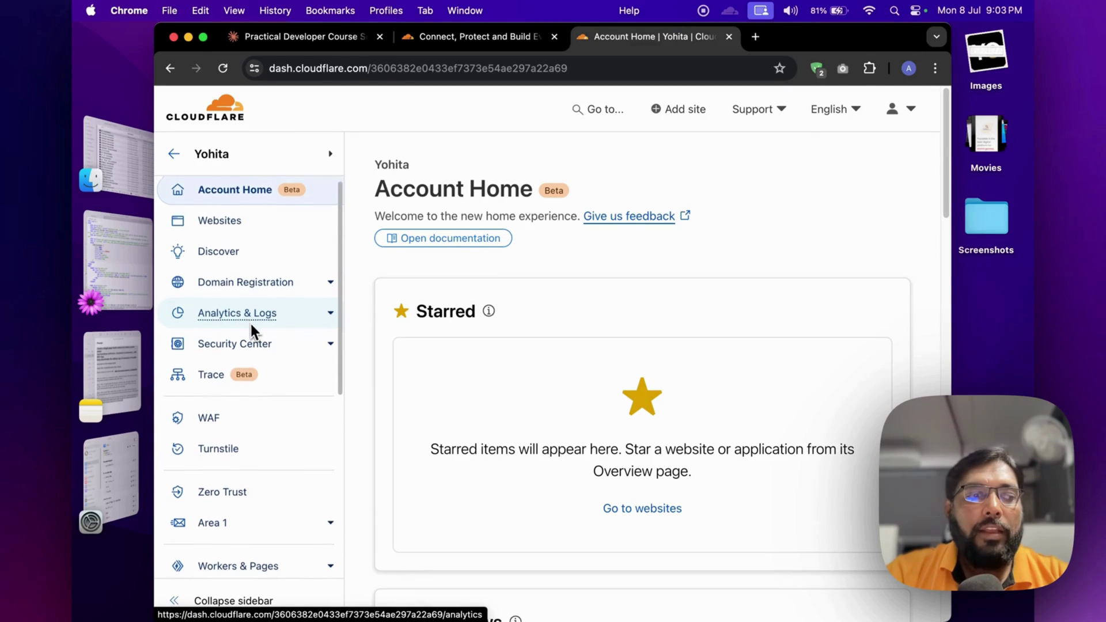
{"action": "scroll", "coordinate": [250, 320], "scroll_direction": "down", "scroll_amount": 1}
{"action": "scroll", "coordinate": [245, 463], "scroll_direction": "down", "scroll_amount": 1}
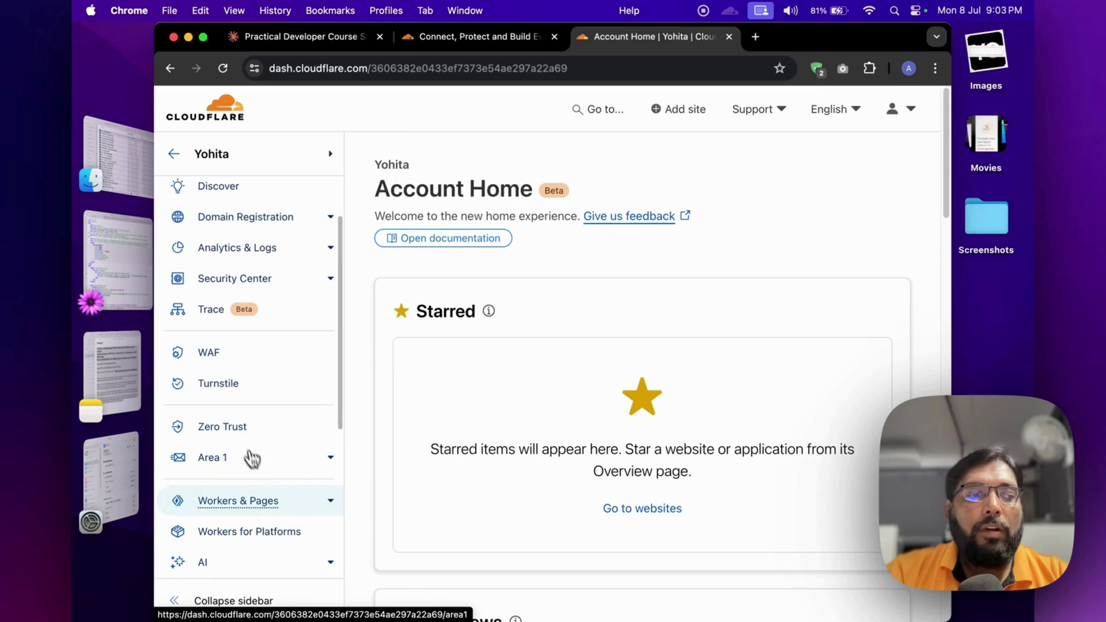
{"action": "scroll", "coordinate": [287, 486], "scroll_direction": "down", "scroll_amount": 1}
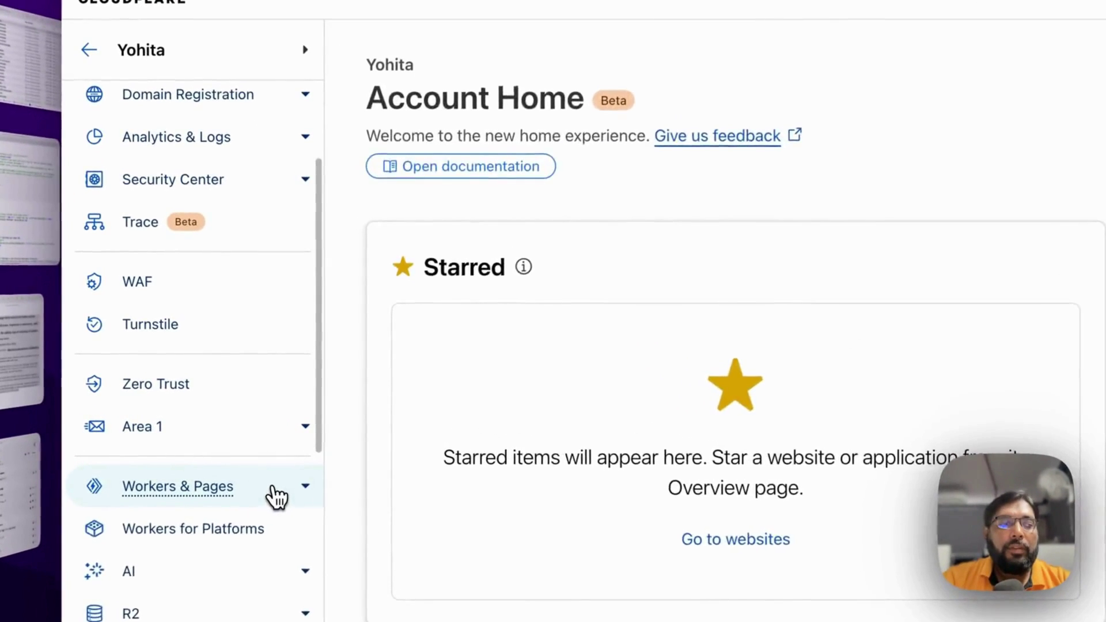
{"action": "left_click", "coordinate": [285, 477]}
{"action": "scroll", "coordinate": [276, 458], "scroll_direction": "down", "scroll_amount": 2}
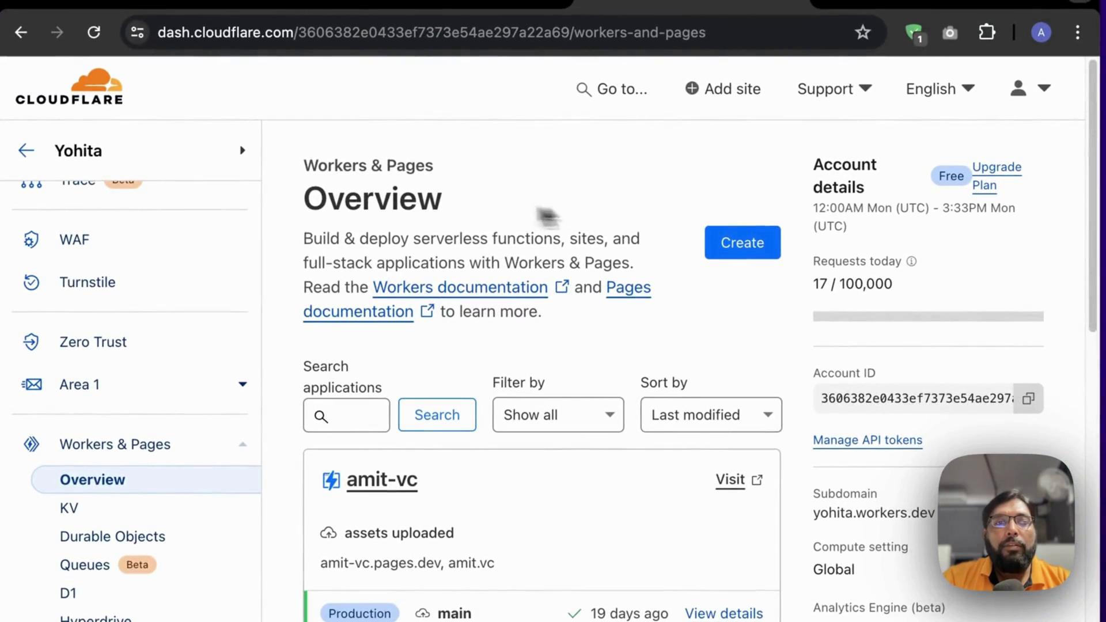
- Start a new application and choose the Pages option with direct asset upload
{"action": "left_click_drag", "start_coordinate": [312, 171], "coordinate": [542, 205]}
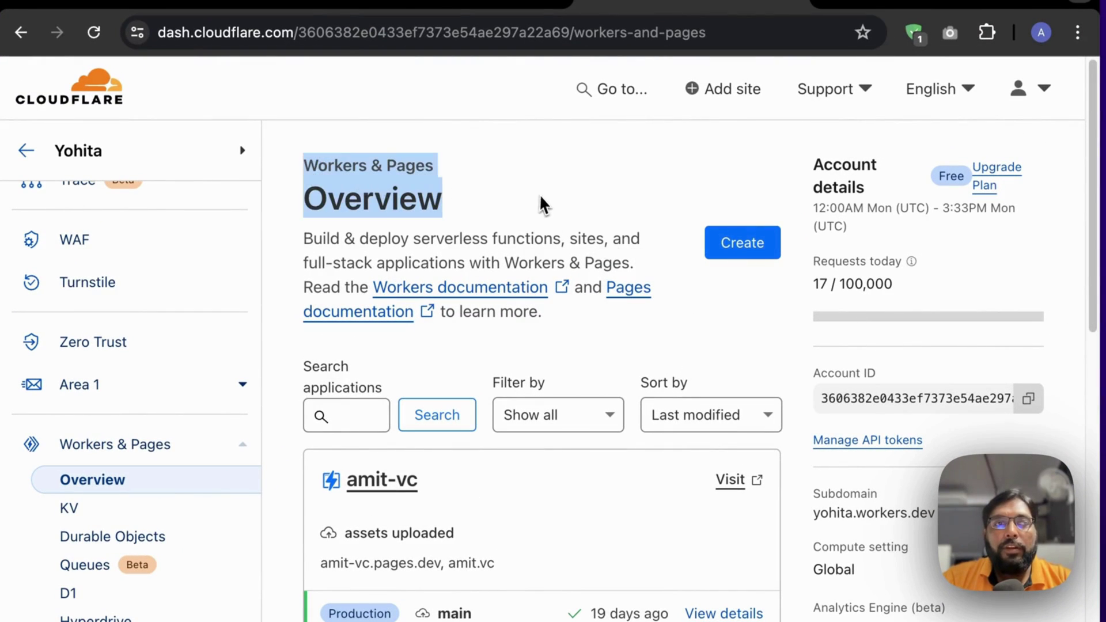
{"action": "left_click", "coordinate": [562, 218]}
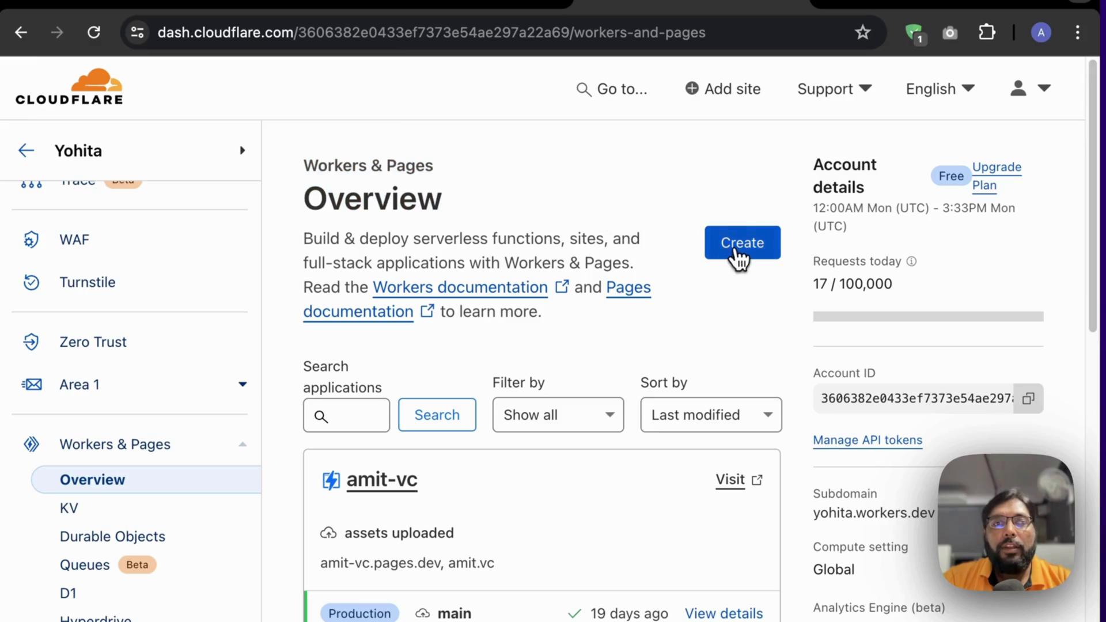
{"action": "left_click", "coordinate": [758, 247]}
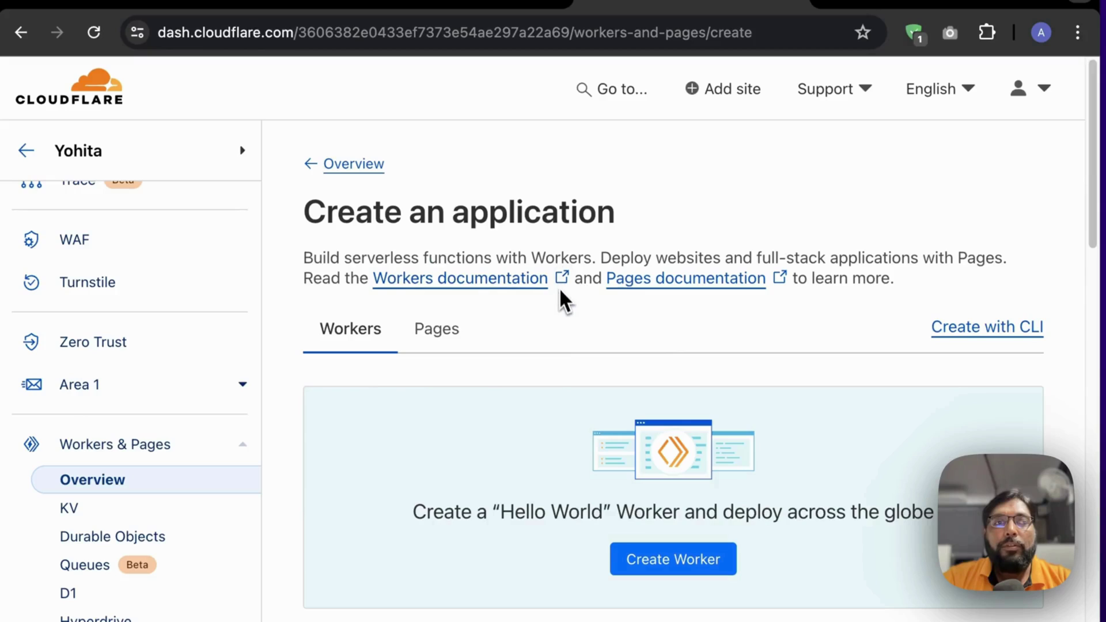
{"action": "left_click_drag", "start_coordinate": [327, 217], "coordinate": [609, 212]}
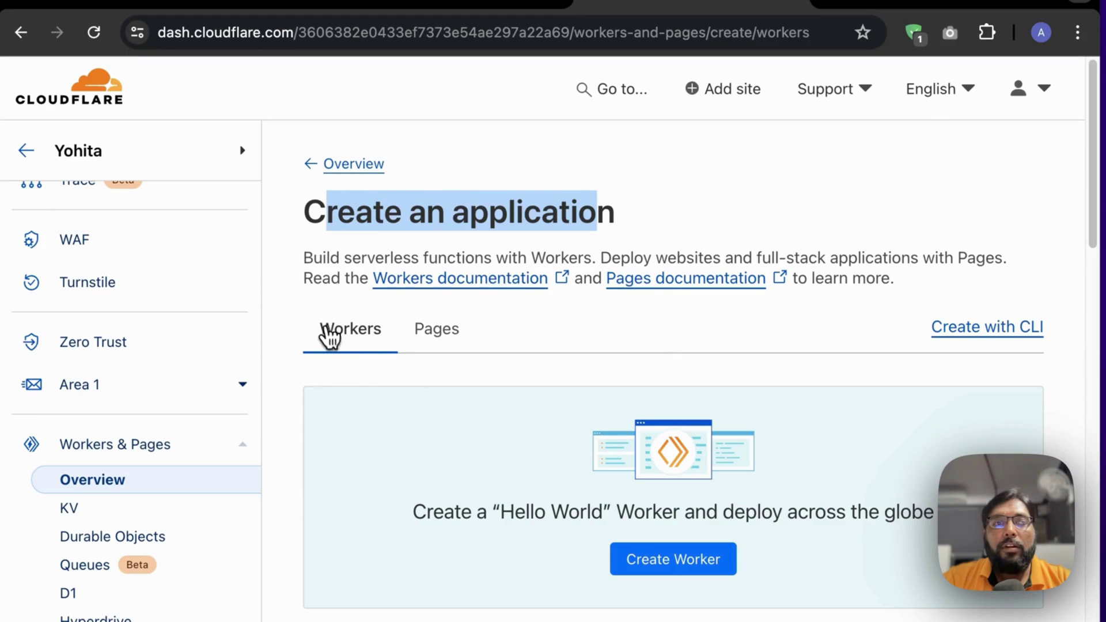
{"action": "left_click", "coordinate": [441, 332]}
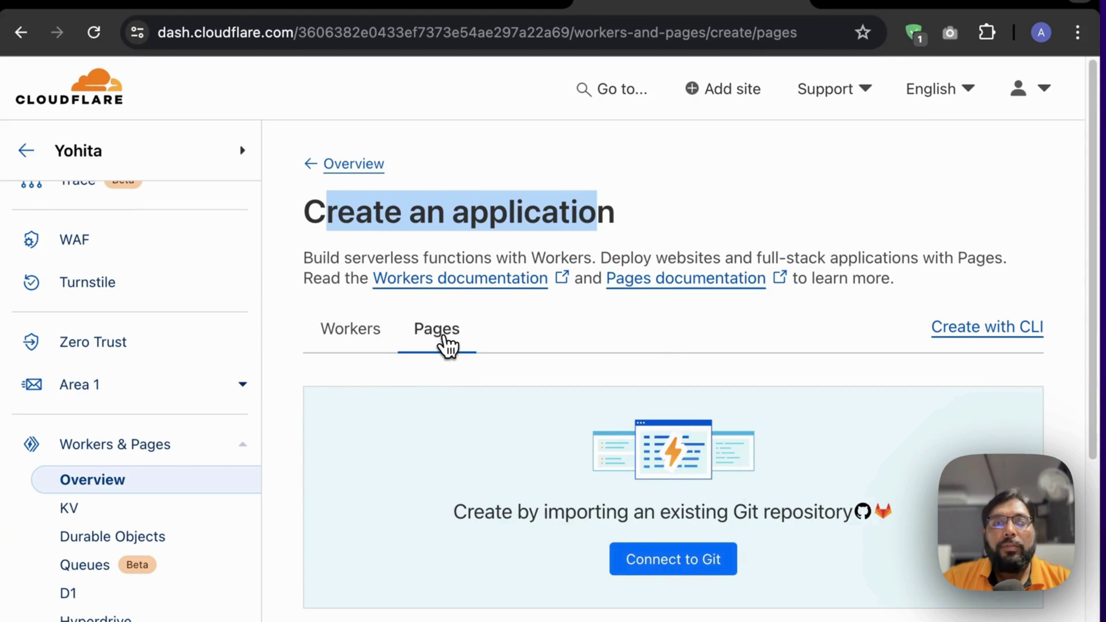
{"action": "scroll", "coordinate": [525, 341], "scroll_direction": "down", "scroll_amount": 3}
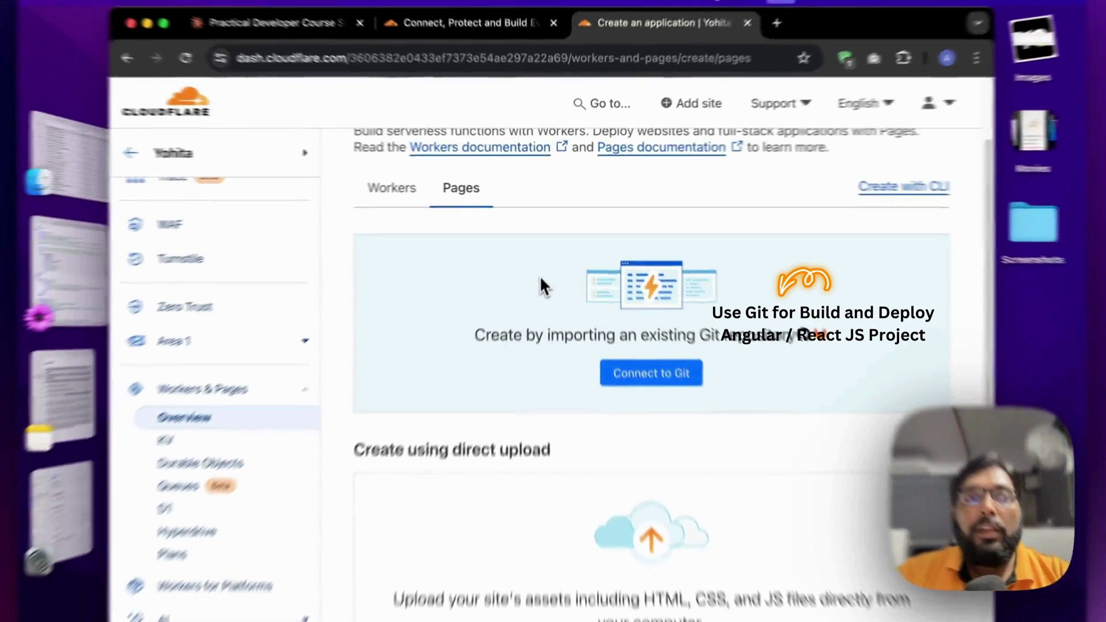
{"action": "scroll", "coordinate": [553, 285], "scroll_direction": "down", "scroll_amount": 3}
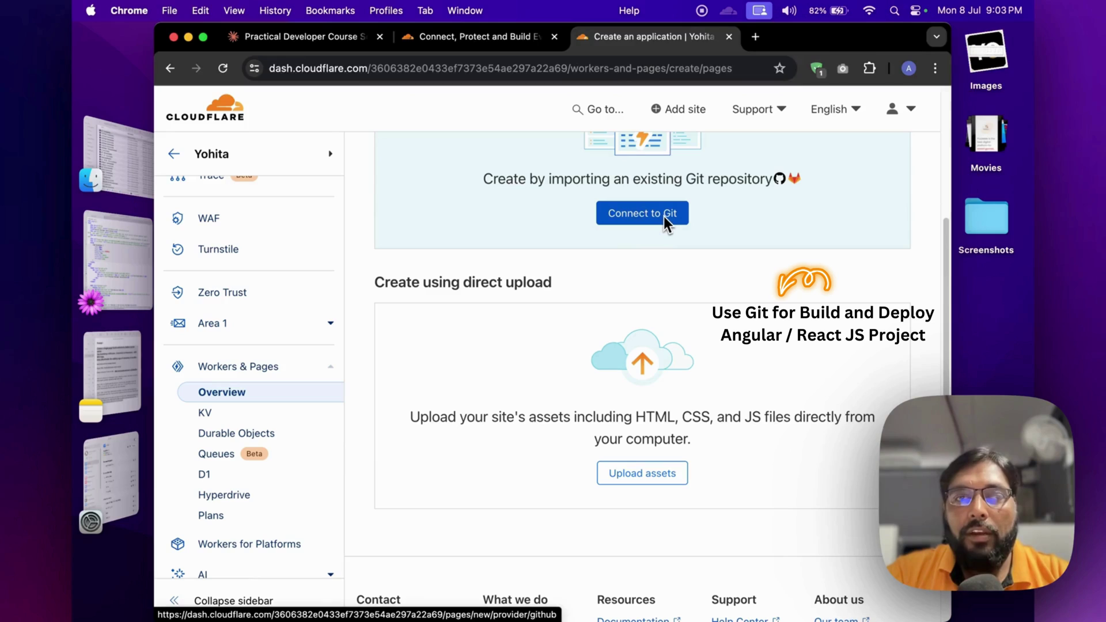
{"action": "scroll", "coordinate": [667, 233], "scroll_direction": "down", "scroll_amount": 3}
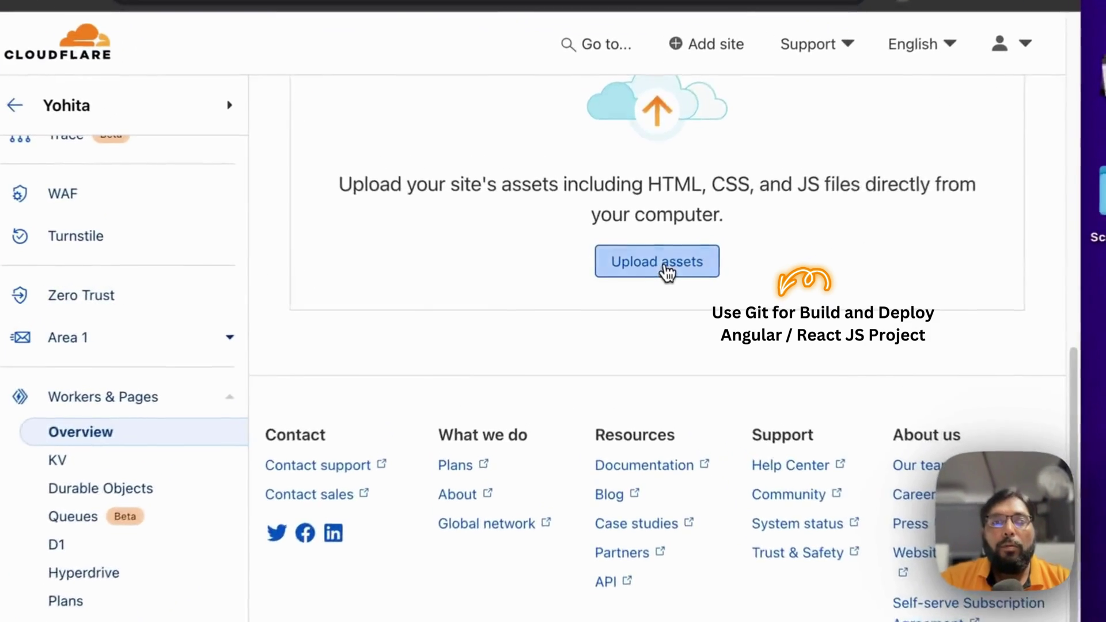
- Create the direct-upload Pages project 'practical-developers-course' at practical-developers-course.pages.dev
{"action": "left_click", "coordinate": [643, 270]}
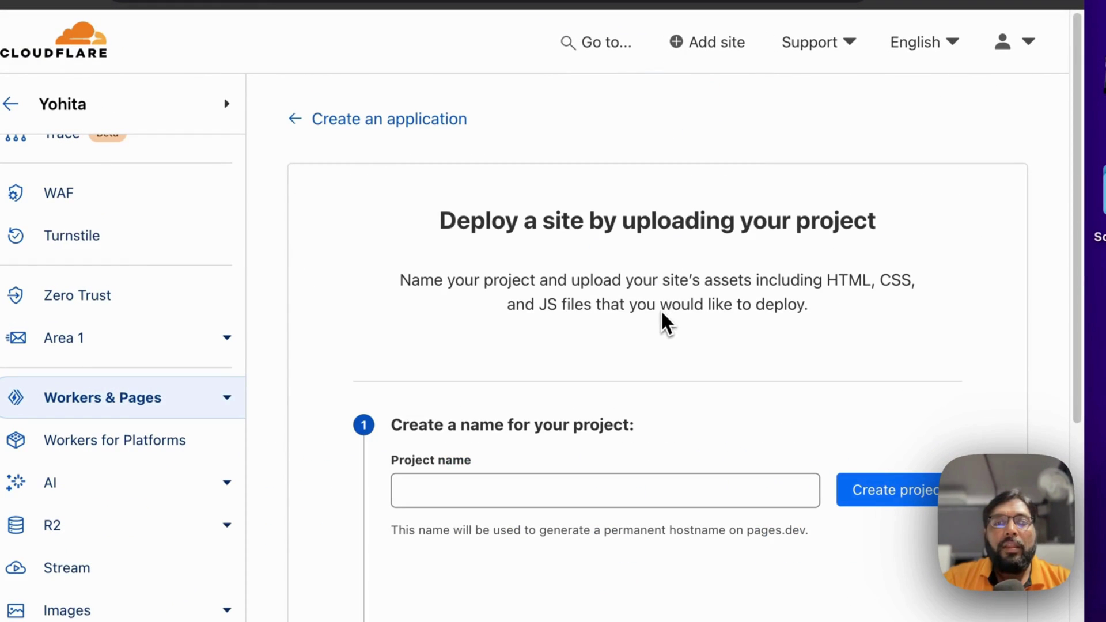
{"action": "scroll", "coordinate": [661, 321], "scroll_direction": "down", "scroll_amount": 2}
{"action": "left_click", "coordinate": [512, 341]}
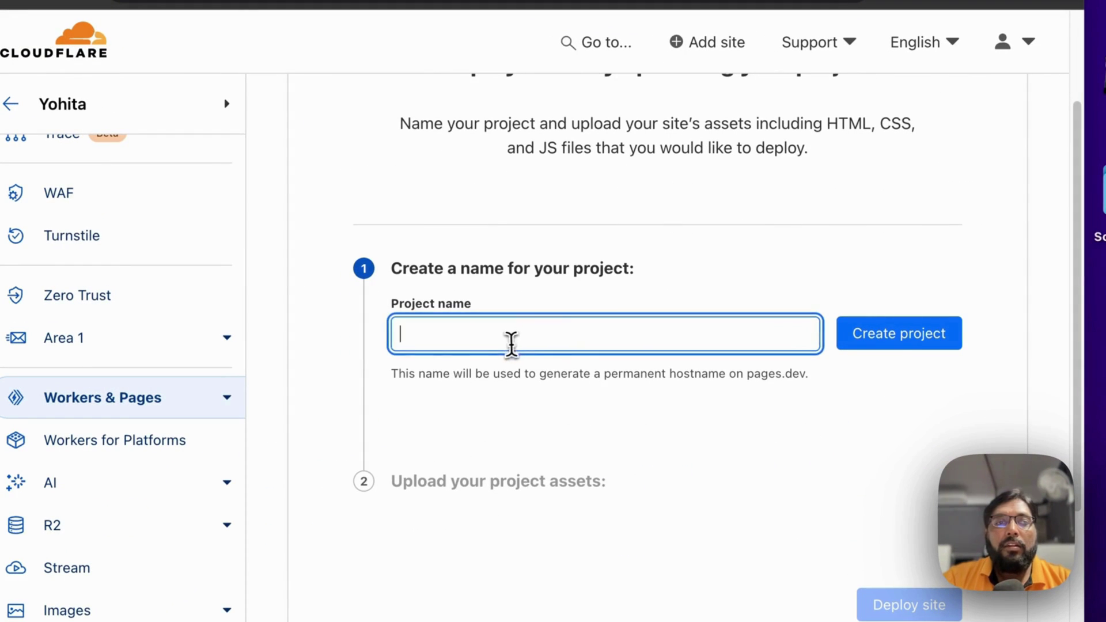
{"action": "type", "text": "pract"}
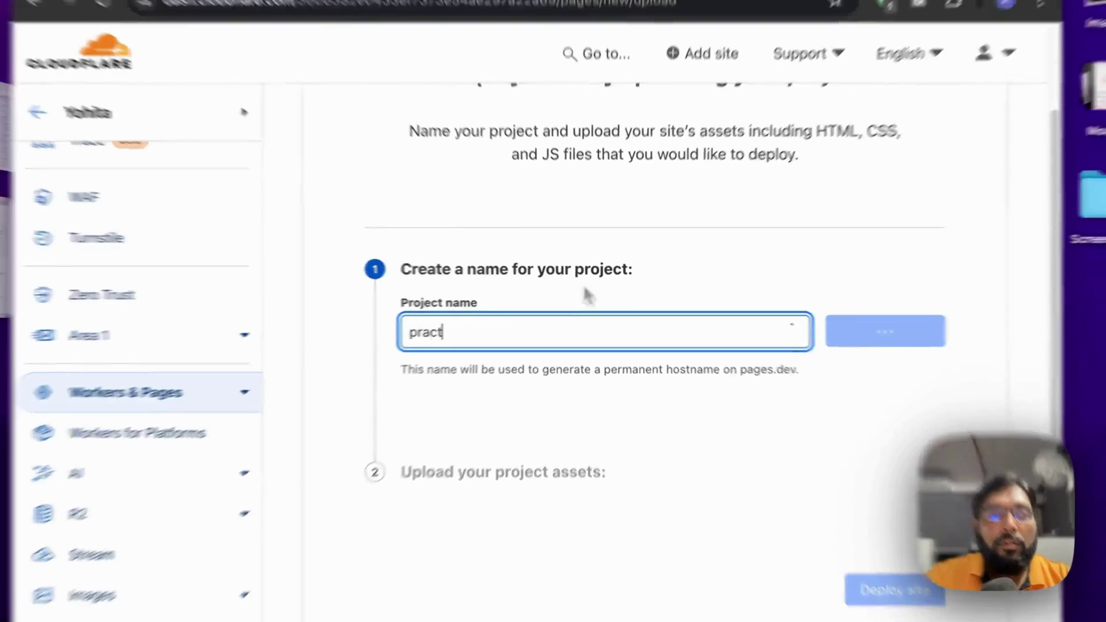
{"action": "type", "text": "ical-de"}
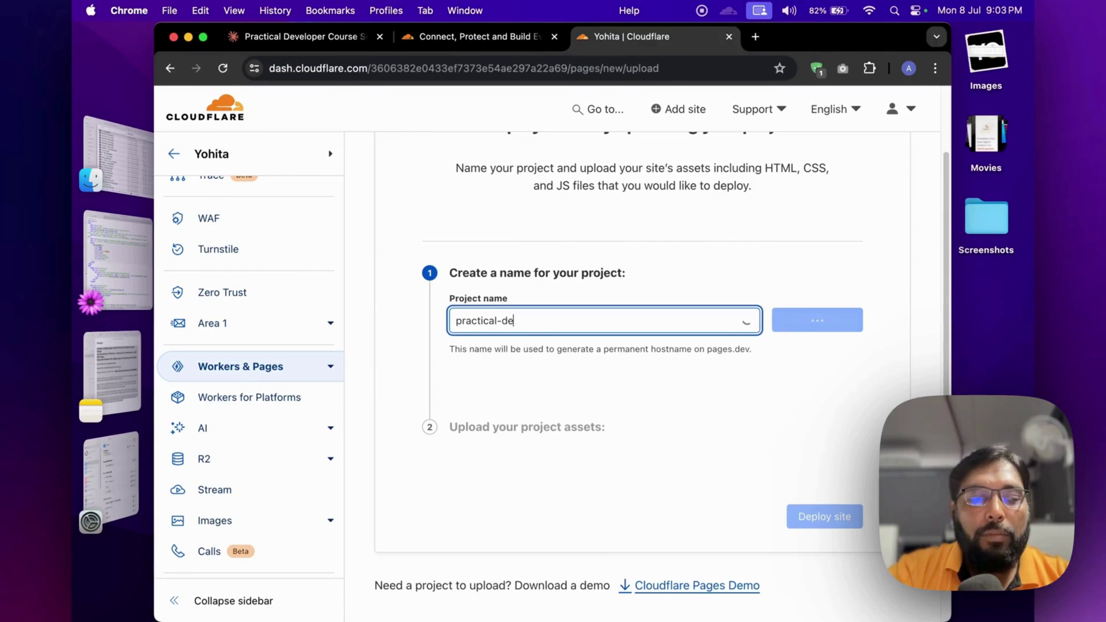
{"action": "type", "text": "velopers-"}
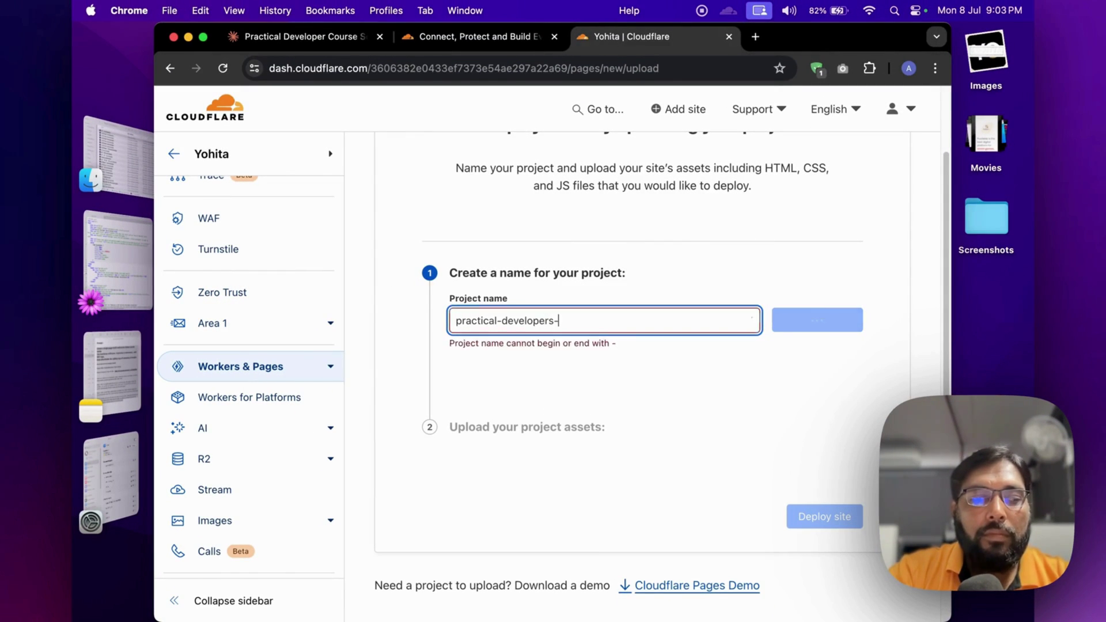
{"action": "type", "text": "course"}
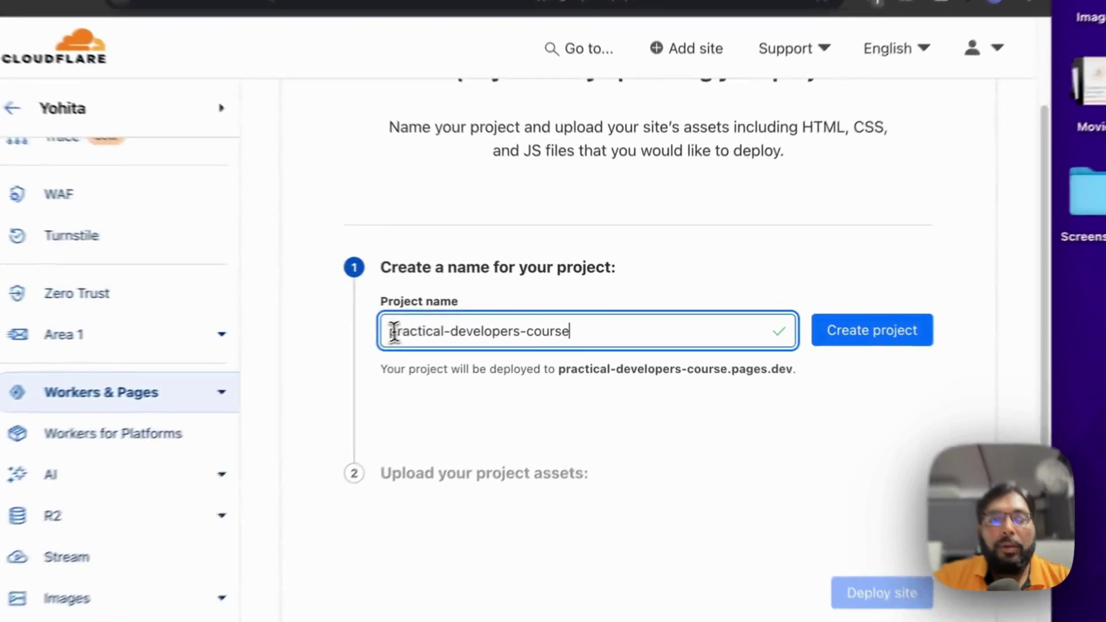
{"action": "left_click_drag", "start_coordinate": [393, 332], "coordinate": [545, 336]}
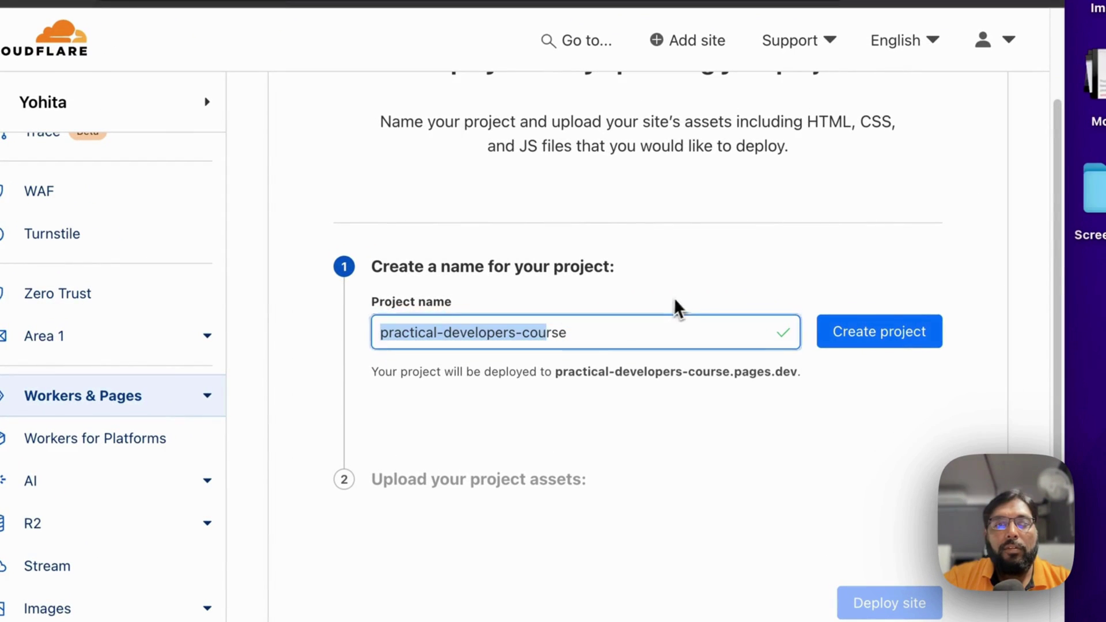
{"action": "left_click", "coordinate": [859, 290]}
{"action": "left_click", "coordinate": [880, 334]}
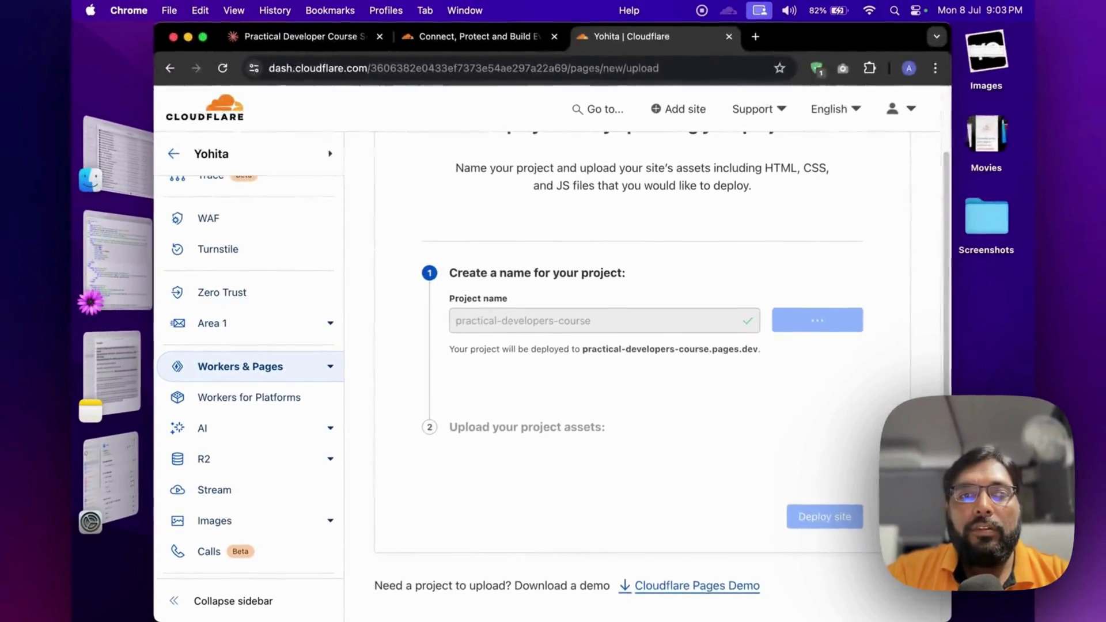
{"action": "mouse_move", "coordinate": [602, 299]}
{"action": "left_mouse_down"}
{"action": "mouse_move", "coordinate": [784, 301]}
{"action": "mouse_move", "coordinate": [839, 267]}
{"action": "left_mouse_up"}
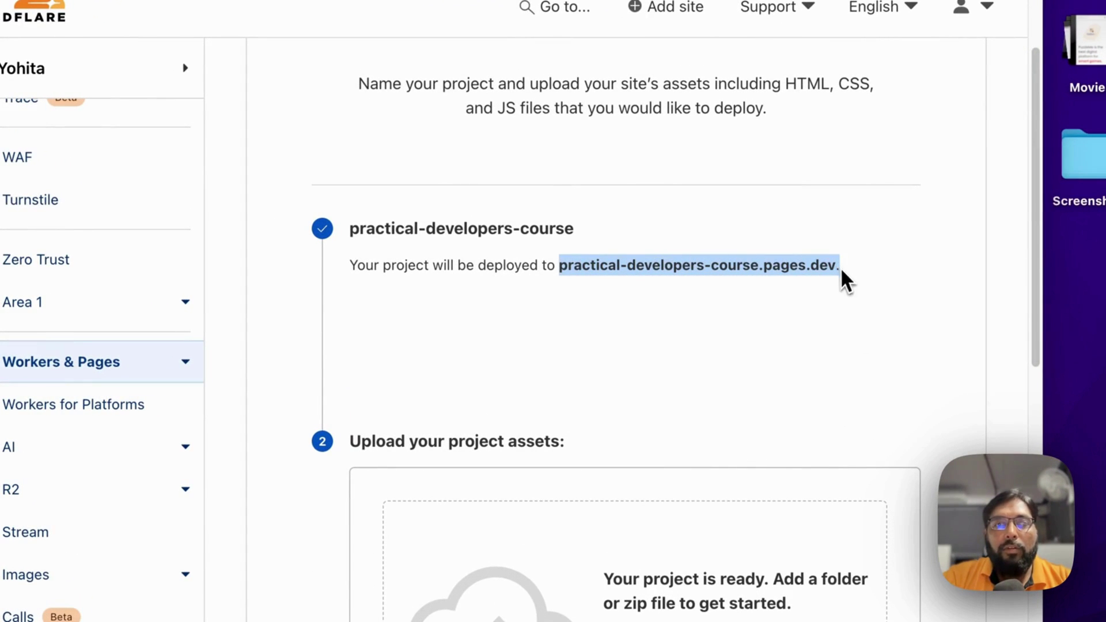
- Upload the 'Practical Dev Website' folder from Study 2 and deploy the site
{"action": "left_click", "coordinate": [819, 289]}
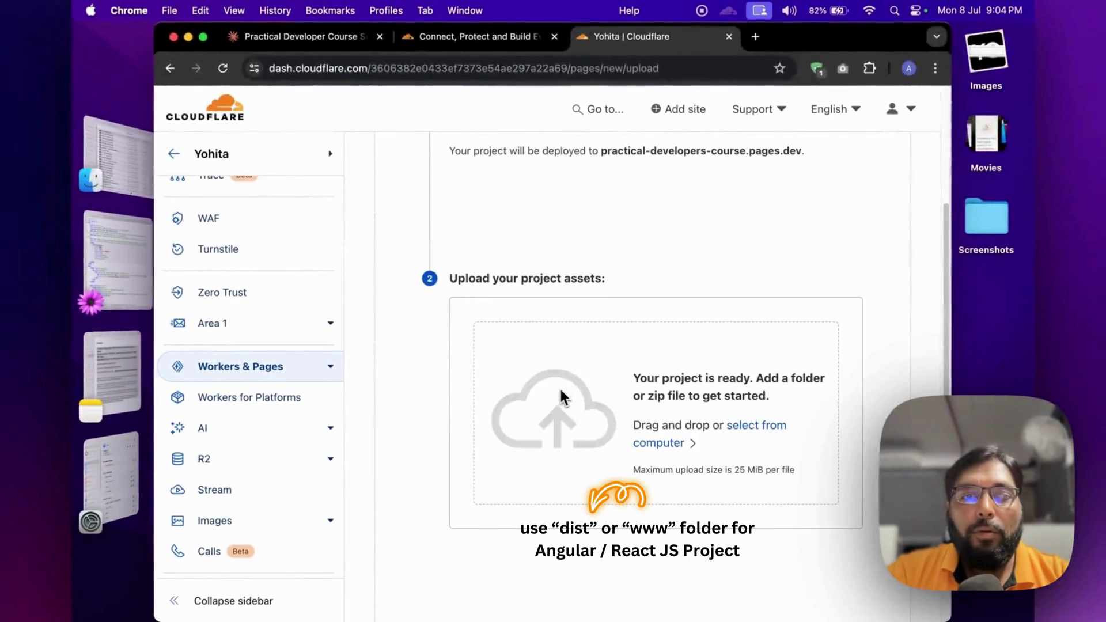
{"action": "scroll", "coordinate": [558, 392], "scroll_direction": "down", "scroll_amount": 3}
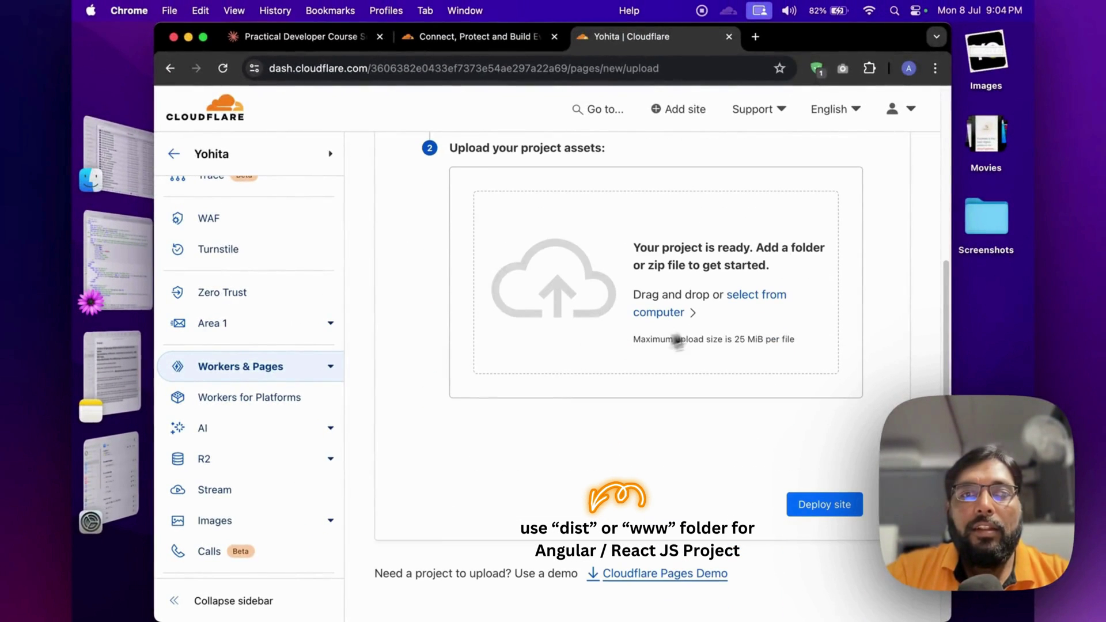
{"action": "left_click", "coordinate": [753, 297]}
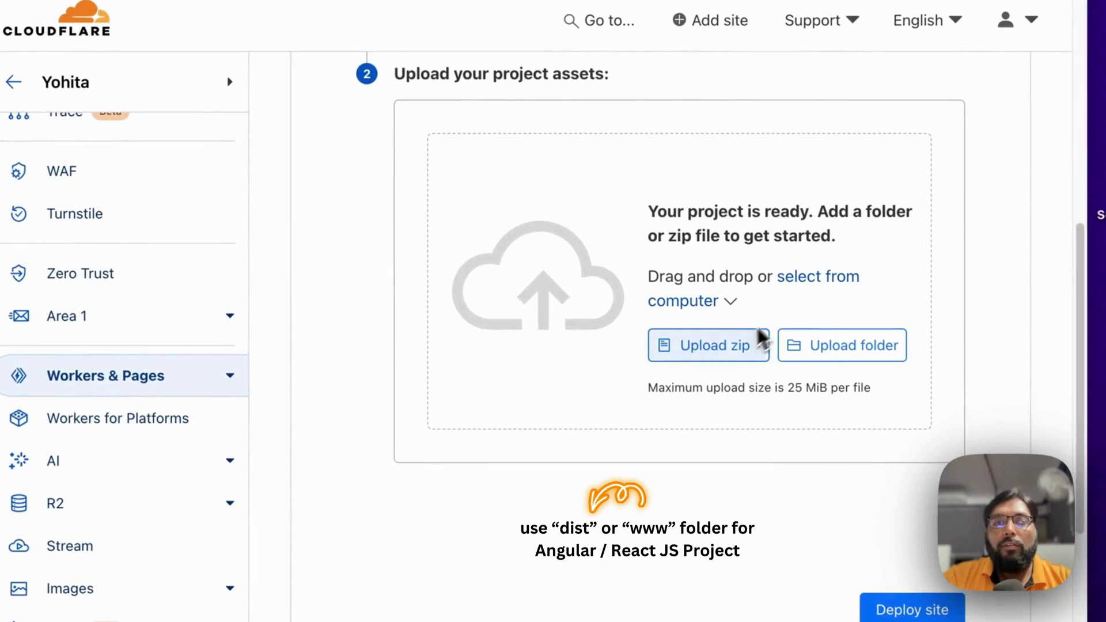
{"action": "left_click", "coordinate": [854, 367]}
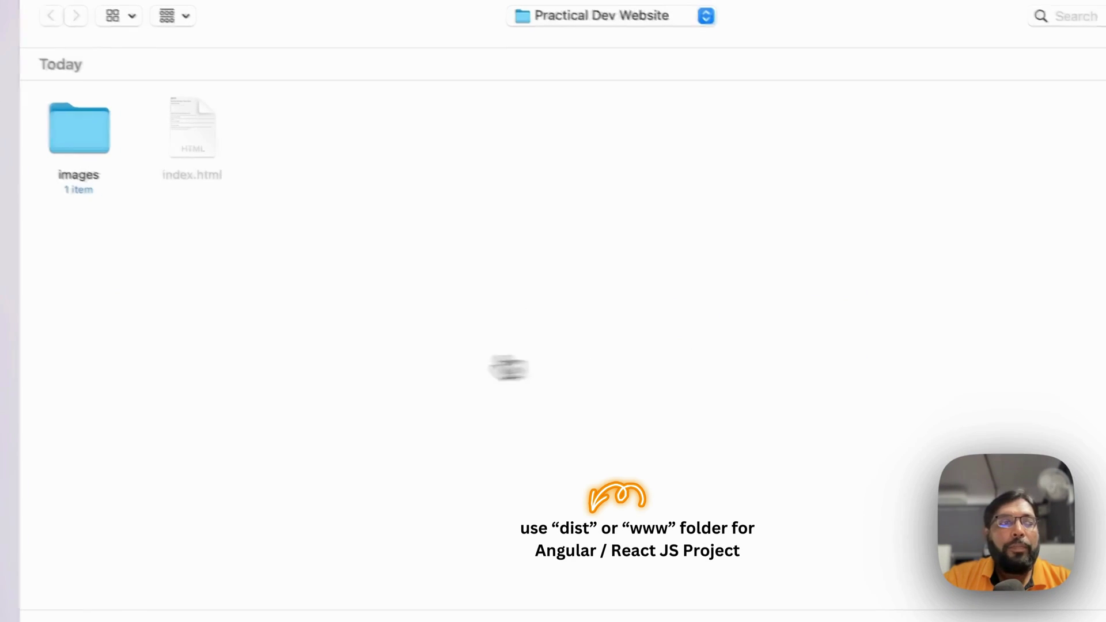
{"action": "left_click", "coordinate": [69, 336]}
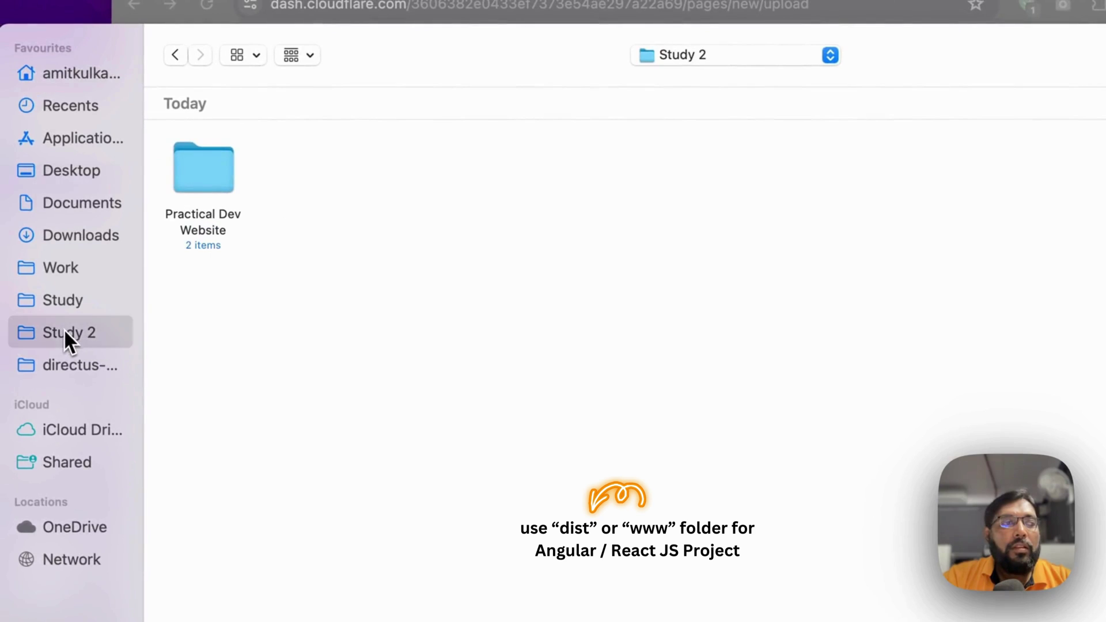
{"action": "left_click", "coordinate": [214, 186]}
{"action": "left_click", "coordinate": [1059, 588]}
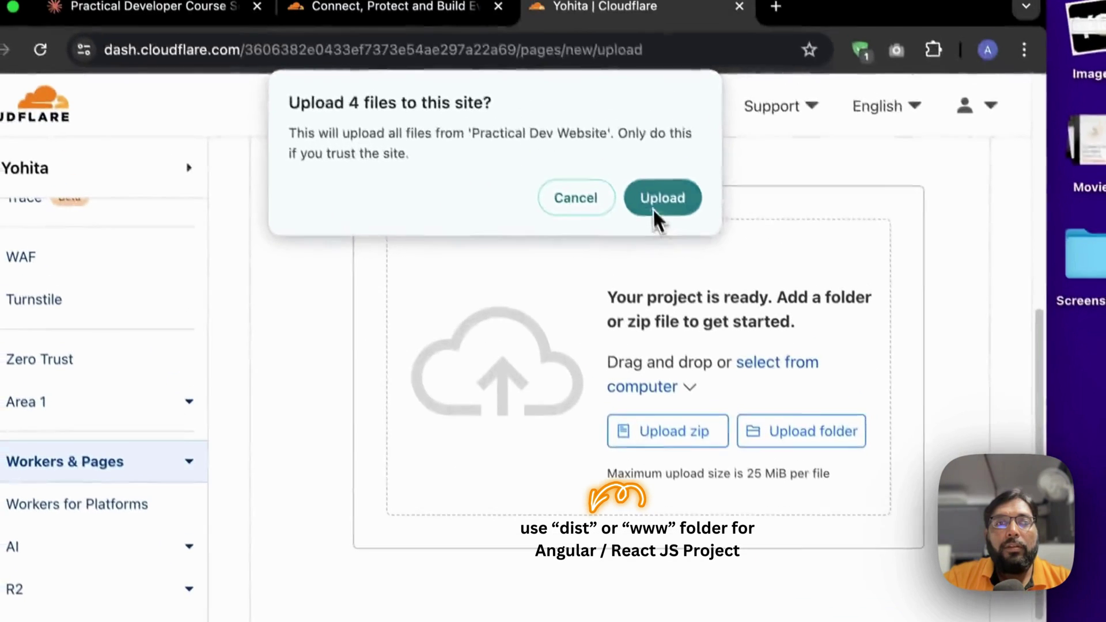
{"action": "left_click", "coordinate": [653, 207]}
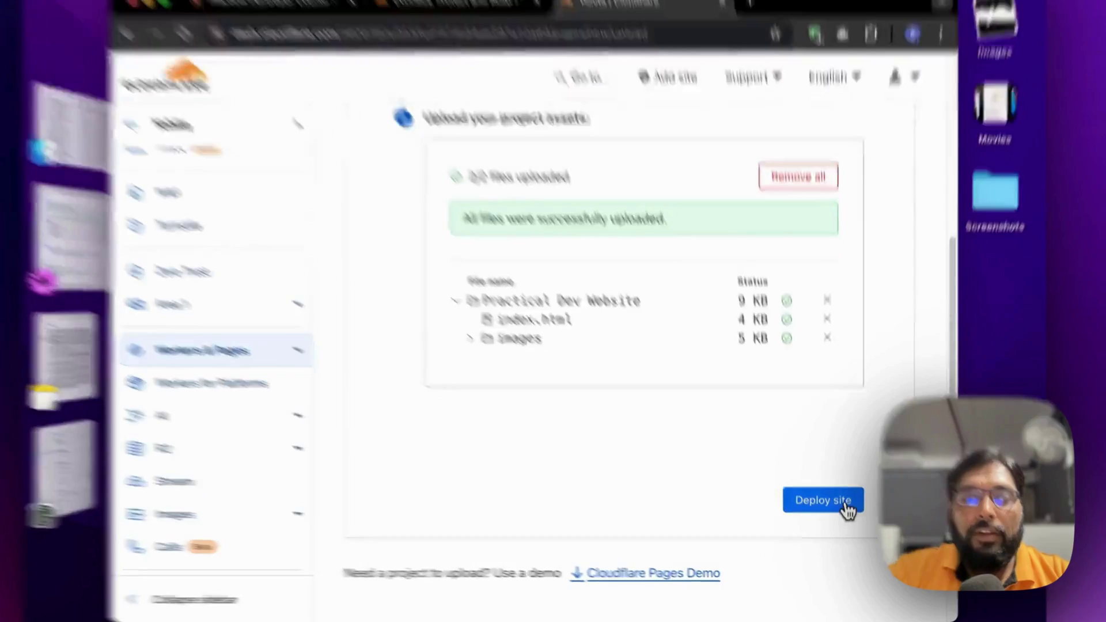
{"action": "left_click", "coordinate": [854, 511]}
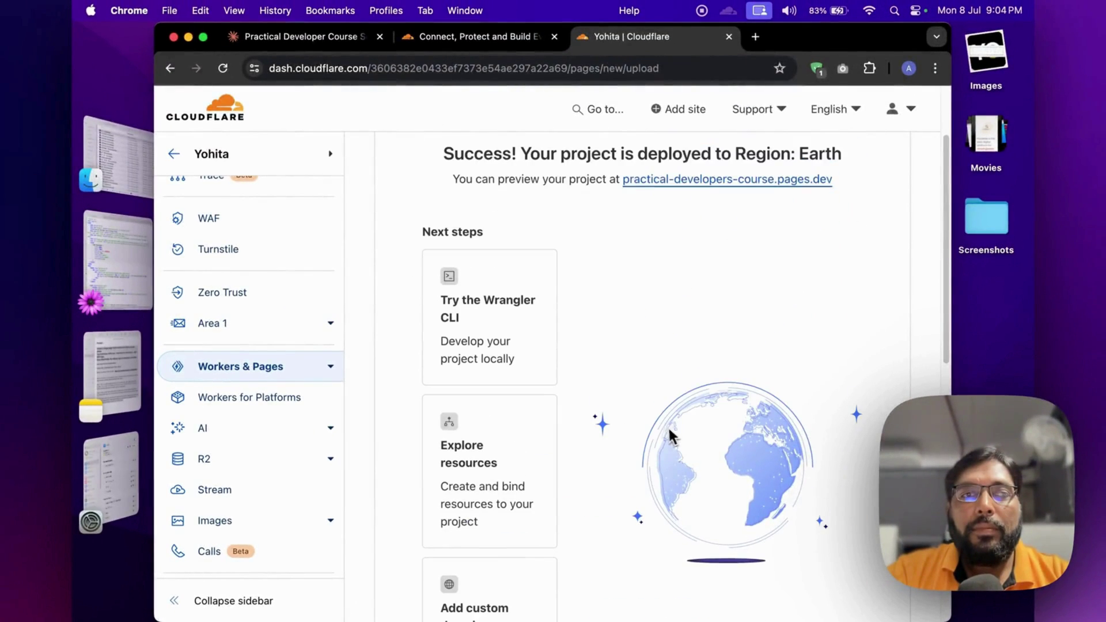
{"action": "scroll", "coordinate": [662, 424], "scroll_direction": "up", "scroll_amount": 2}
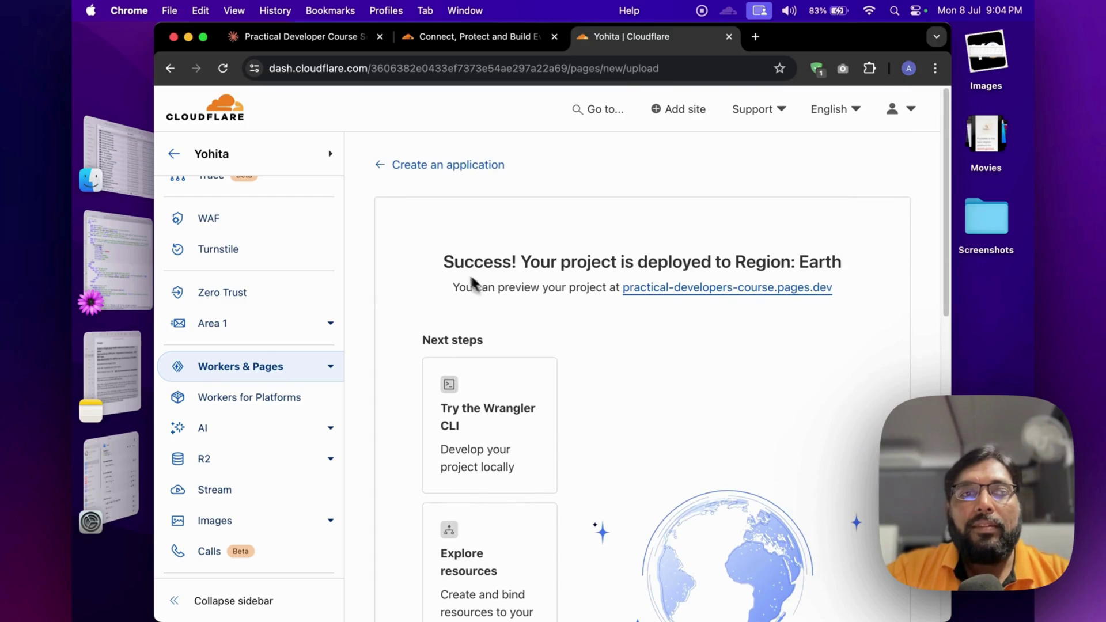
{"action": "left_click_drag", "start_coordinate": [443, 261], "coordinate": [853, 266]}
- Open the practical-developers-course.pages.dev preview in a new tab and reload it
{"action": "left_click", "coordinate": [856, 279]}
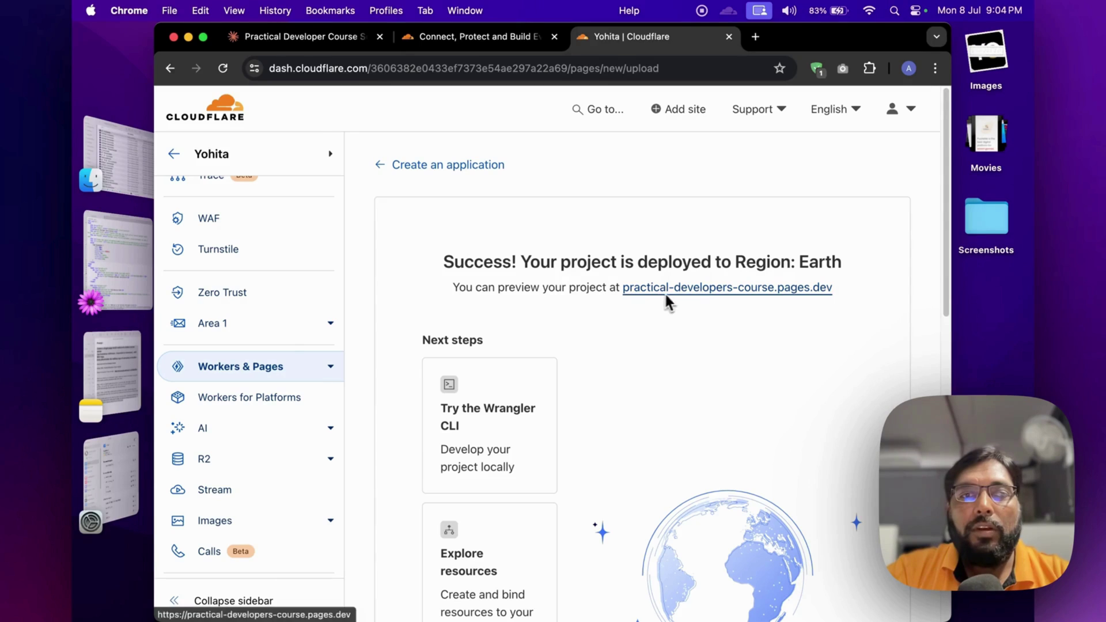
{"action": "right_click", "coordinate": [707, 295]}
{"action": "left_click", "coordinate": [750, 295]}
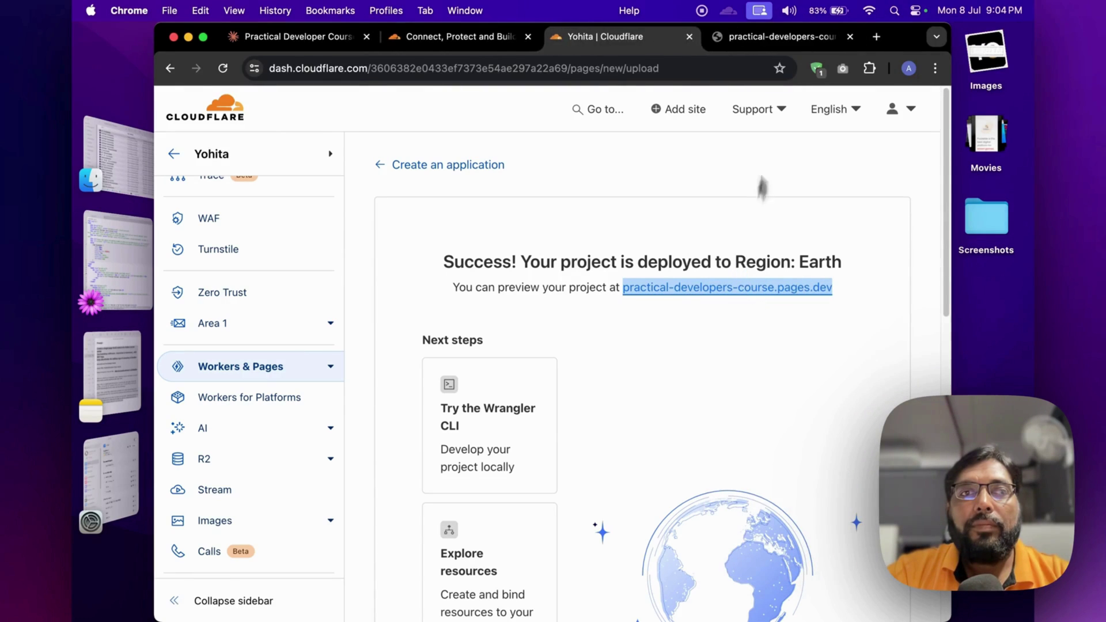
{"action": "left_click", "coordinate": [743, 40]}
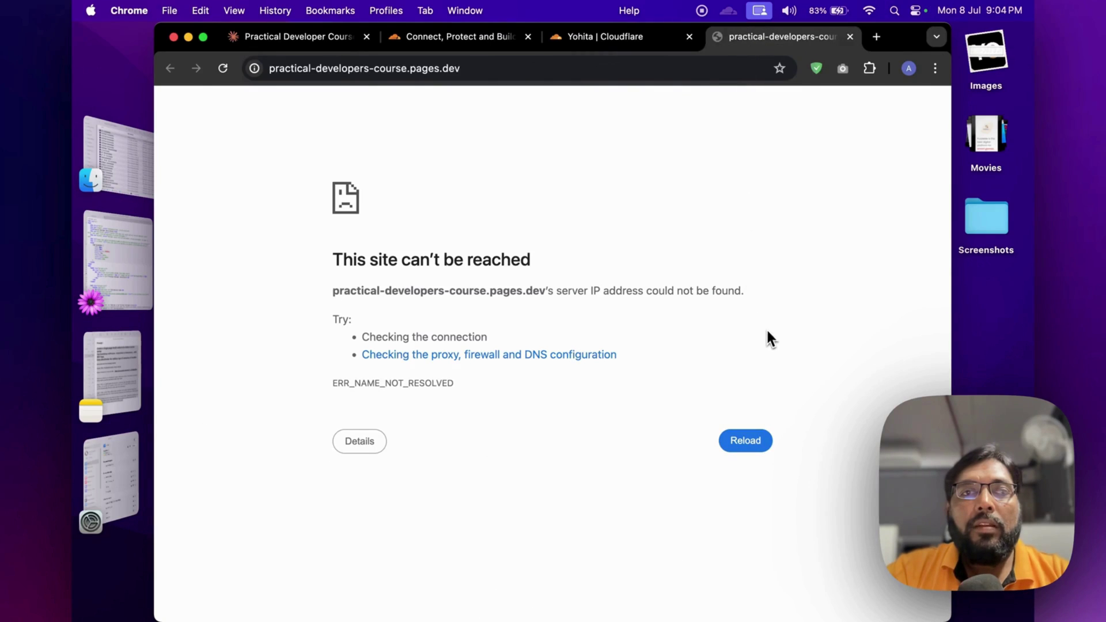
{"action": "left_click", "coordinate": [518, 68]}
{"action": "key", "text": "Return"}
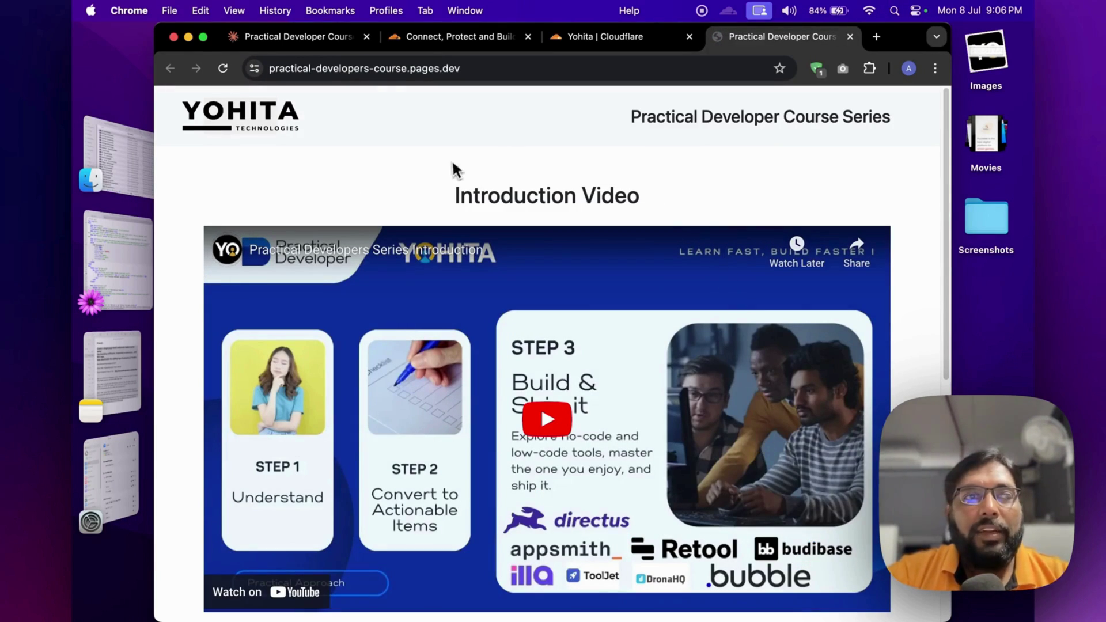
- Confirm the live site loaded, then return to the Cloudflare dashboard tab
{"action": "left_click", "coordinate": [493, 73]}
{"action": "left_click", "coordinate": [534, 141]}
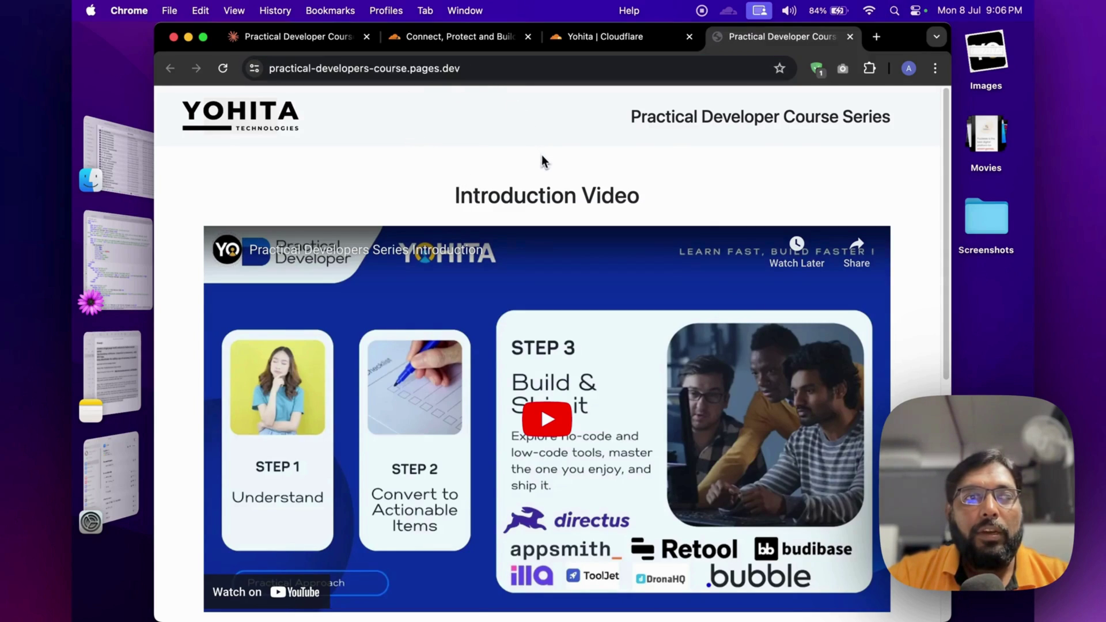
{"action": "left_click", "coordinate": [586, 40]}
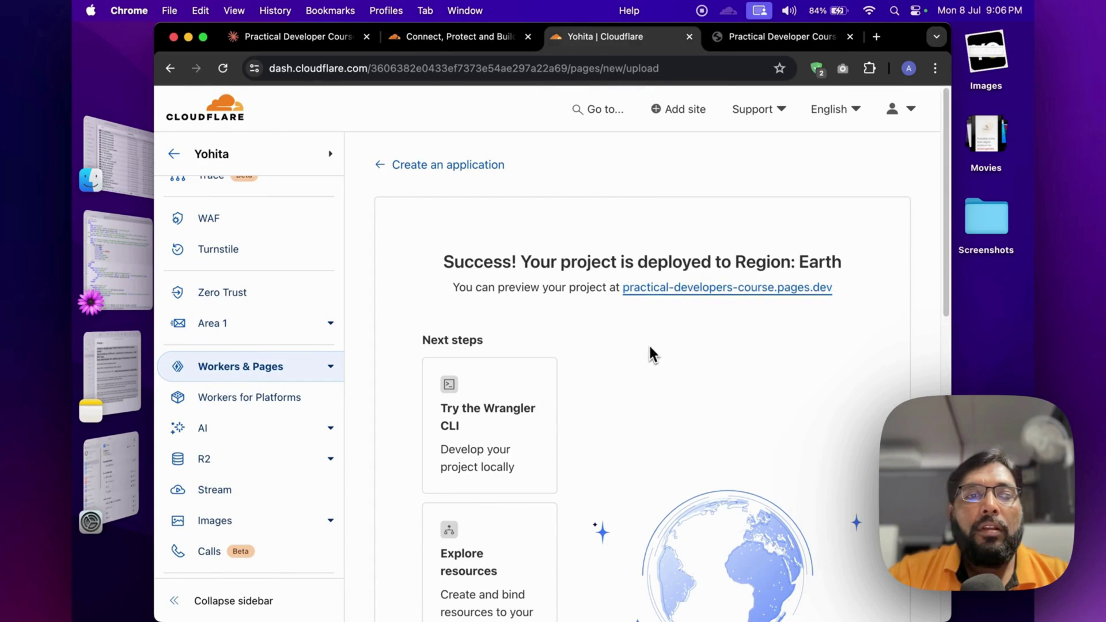
{"action": "scroll", "coordinate": [654, 330], "scroll_direction": "down", "scroll_amount": 5}
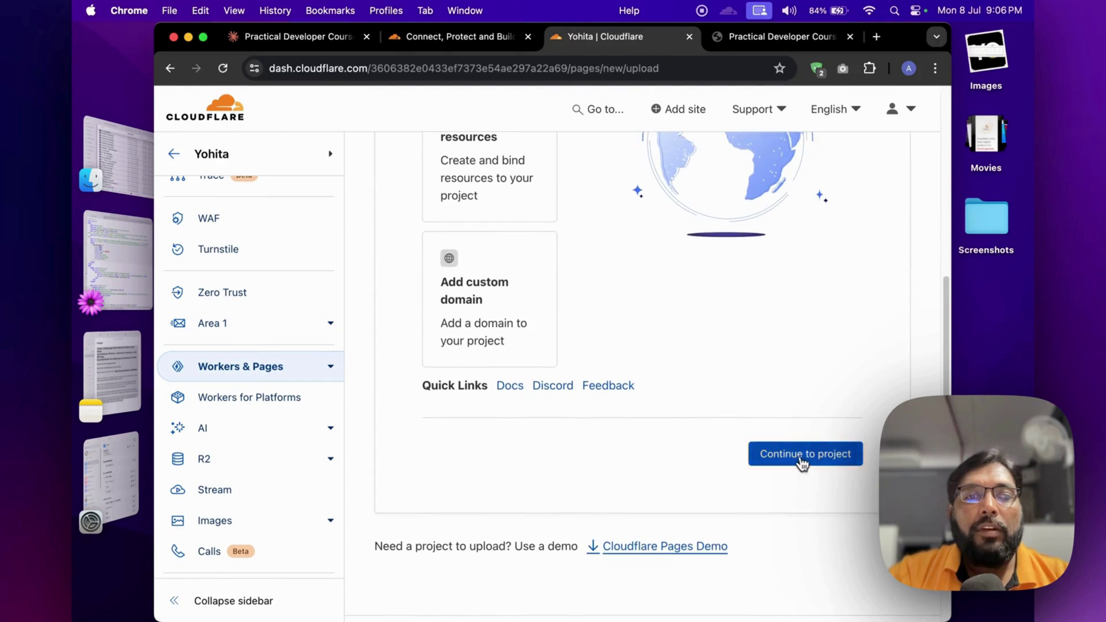
- Continue to the project, then start setting up a domain under its Custom domains tab
{"action": "left_click", "coordinate": [803, 458]}
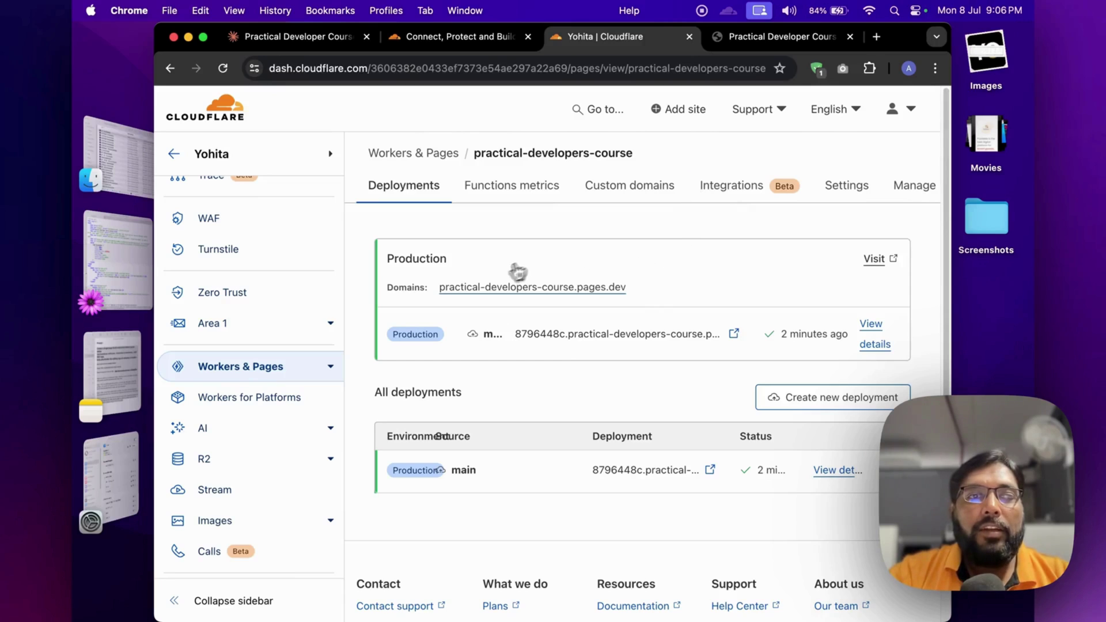
{"action": "left_click", "coordinate": [638, 195]}
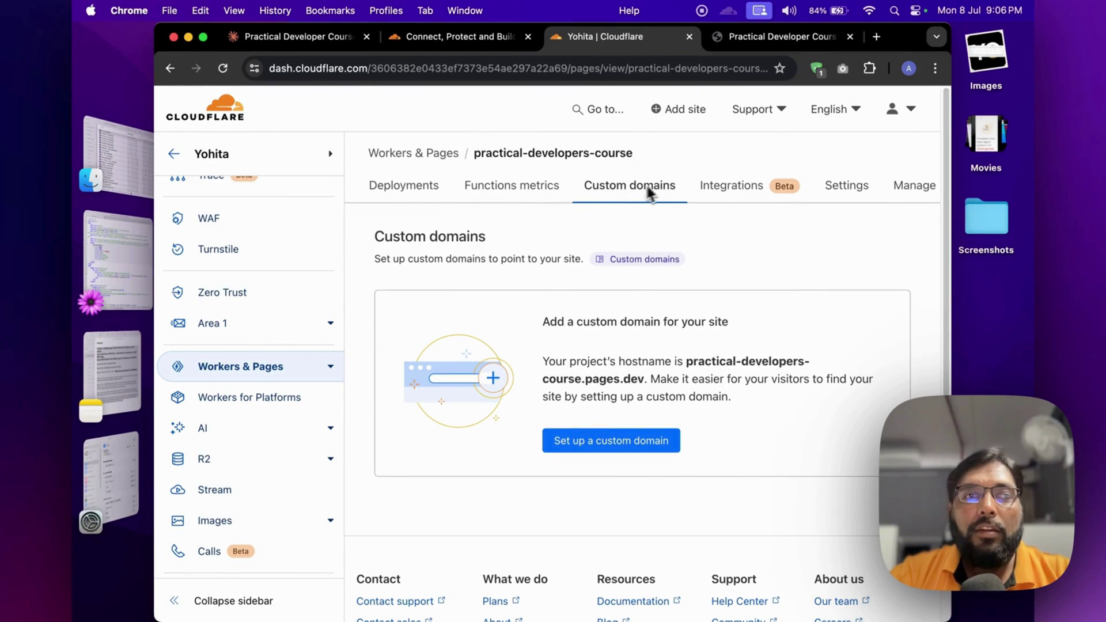
{"action": "left_click", "coordinate": [626, 445]}
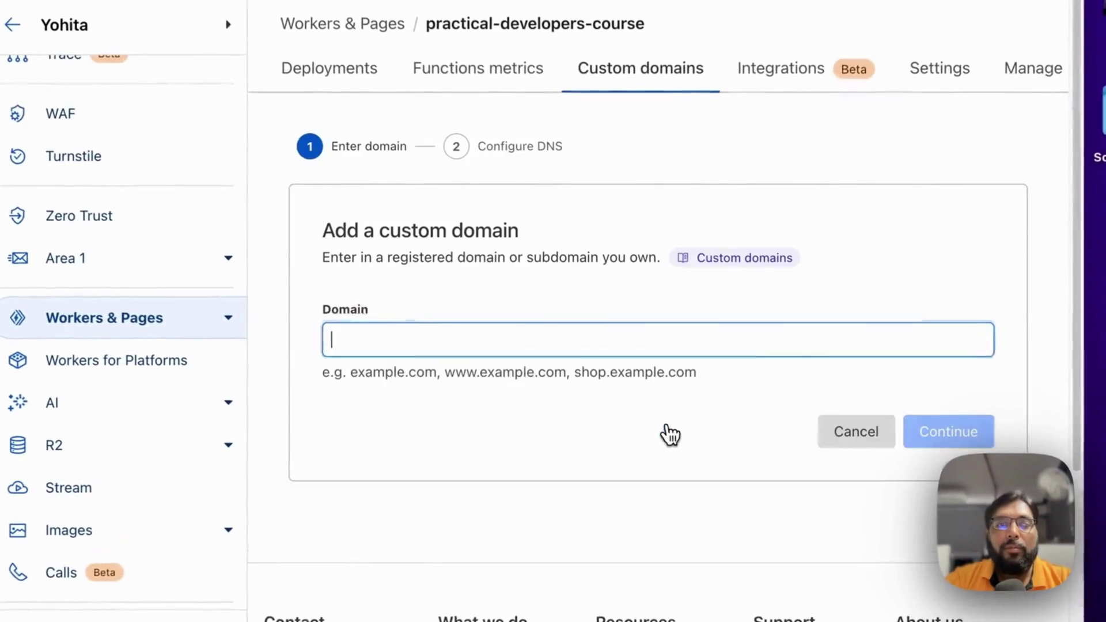